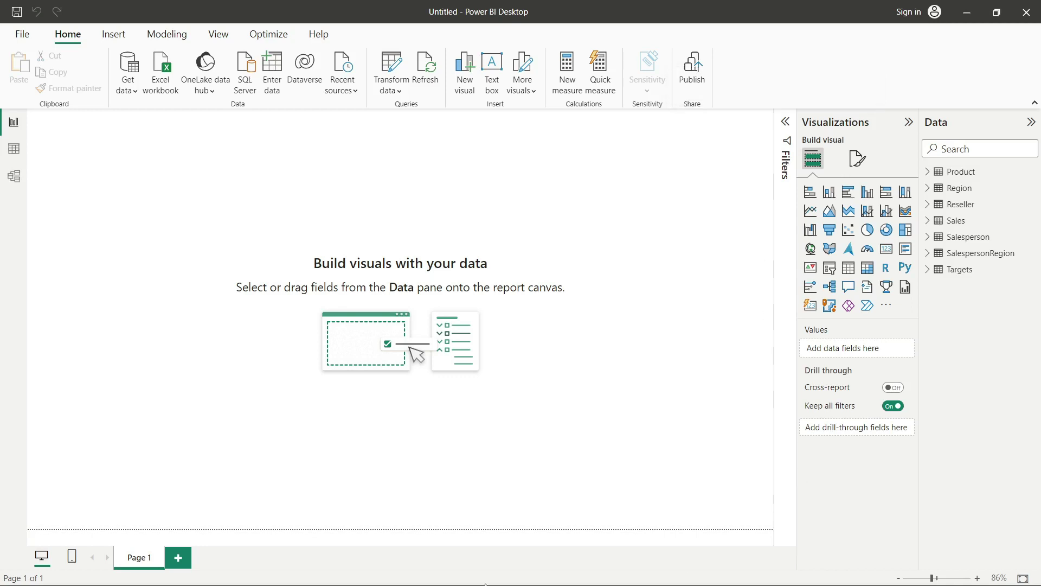
Switch to the AdventureWorks2022 folder in File Explorer and open the Product file in Excel
mouse_move(510, 568)
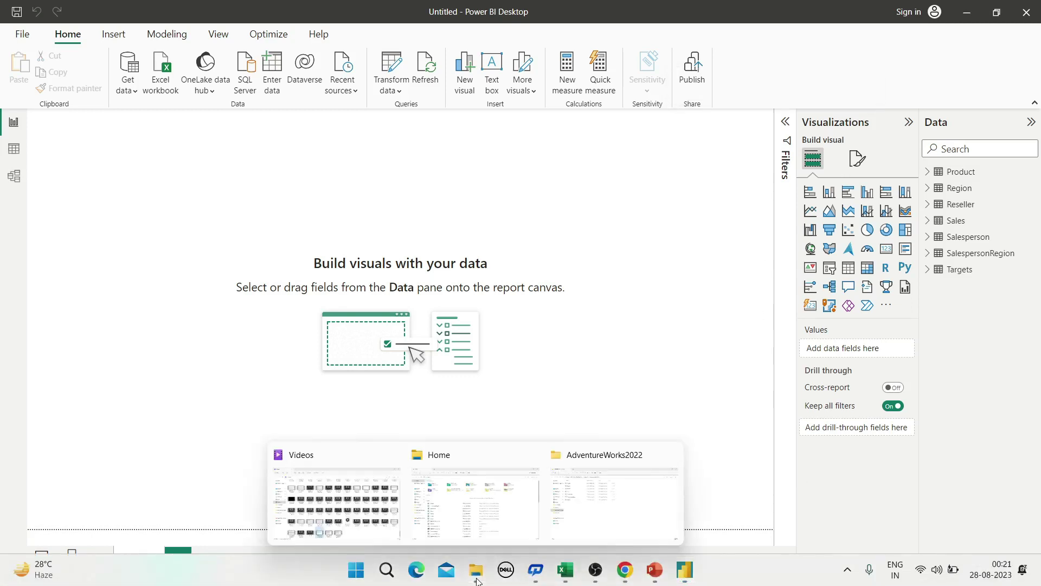
mouse_move(476, 568)
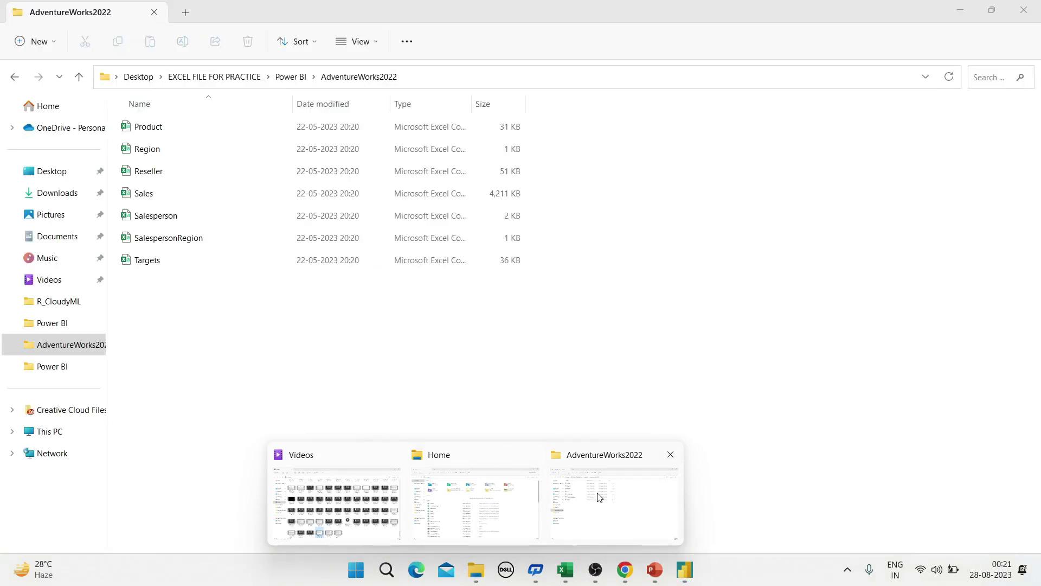
click(599, 497)
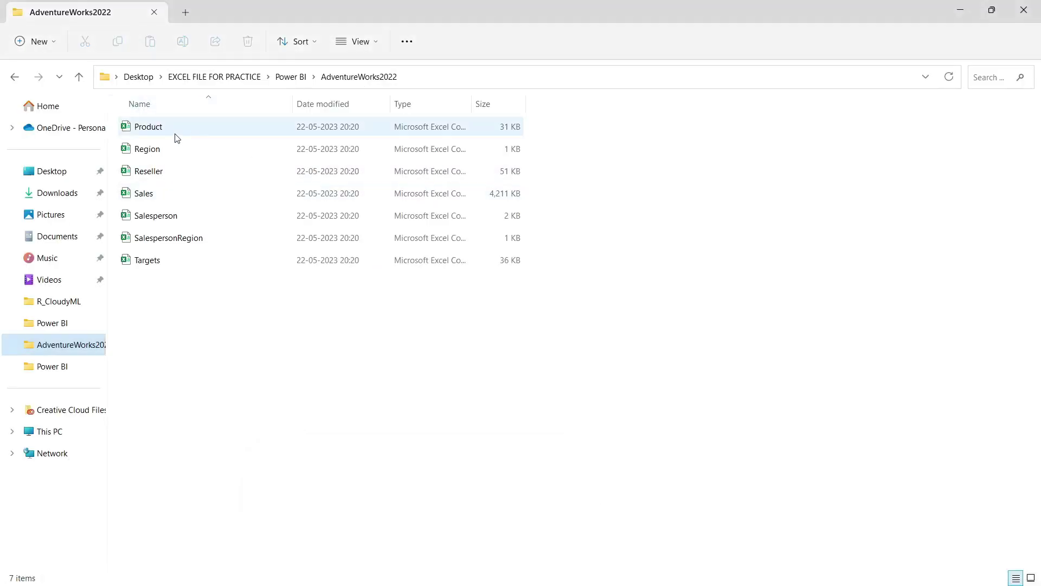
click(191, 135)
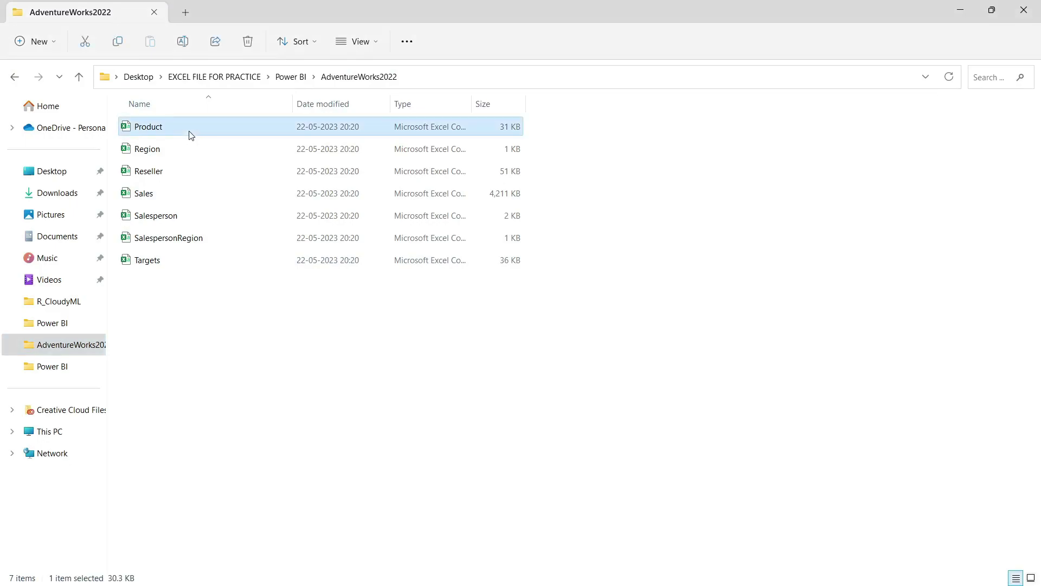
key(alt+Tab)
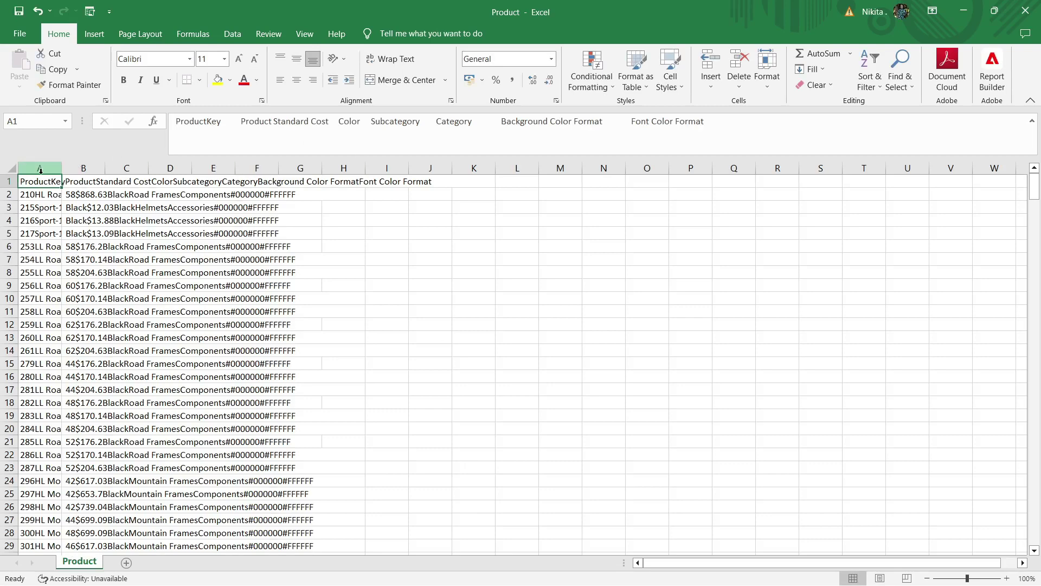
key(ctrl+shift+Right)
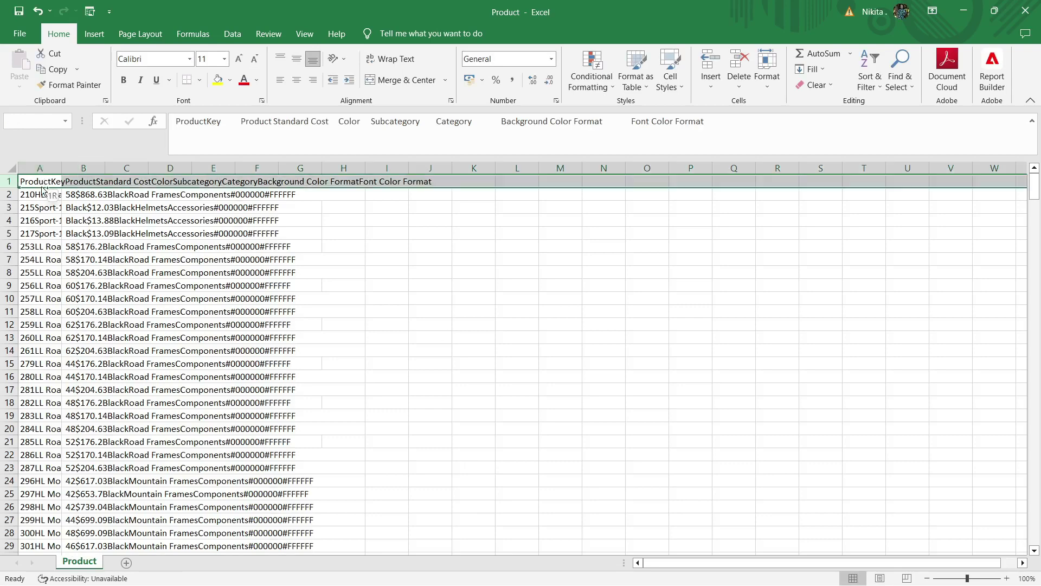
key(ctrl+shift+Down)
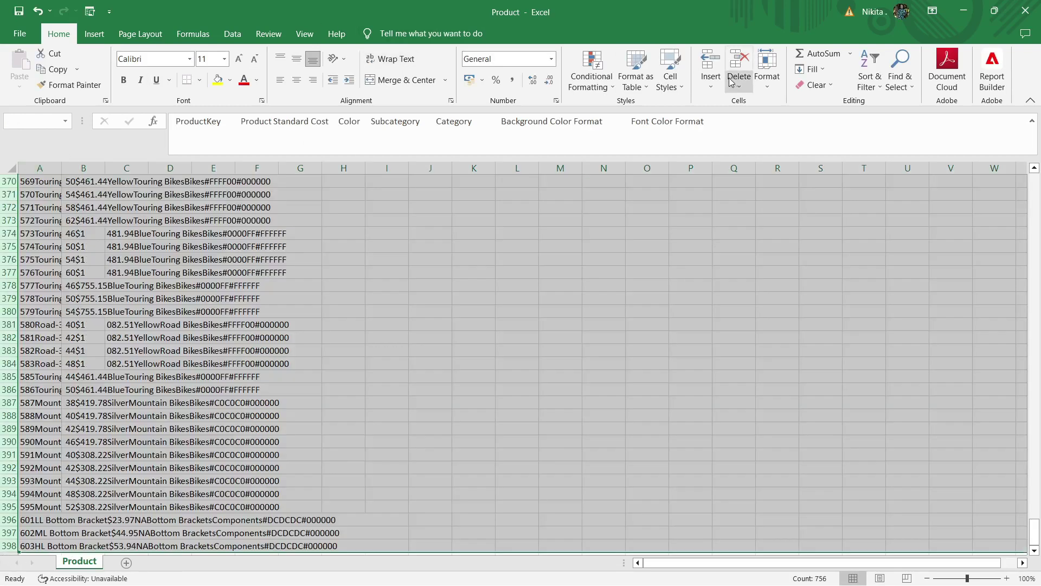
click(767, 75)
click(795, 172)
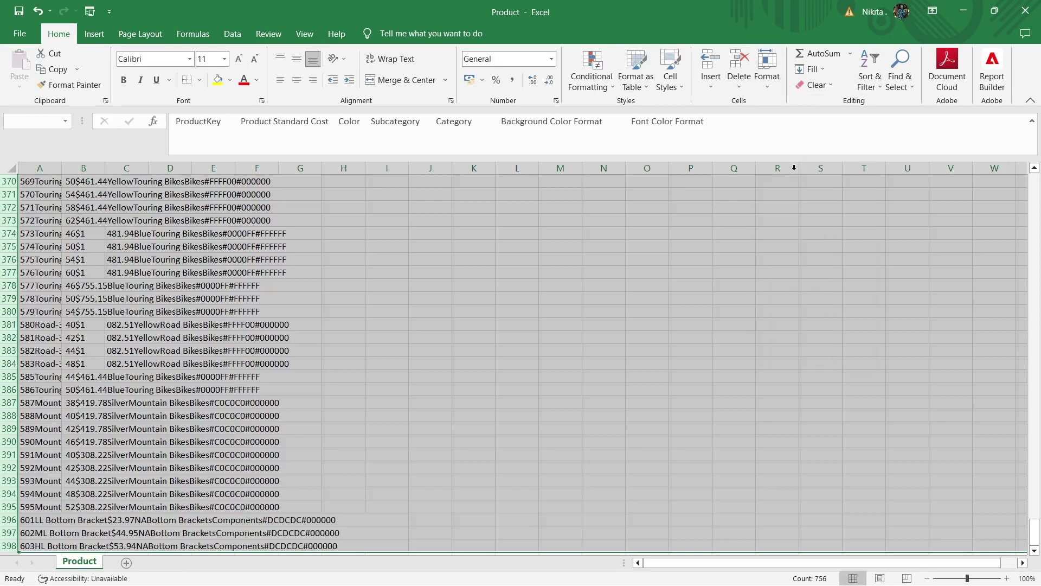
click(476, 246)
click(360, 191)
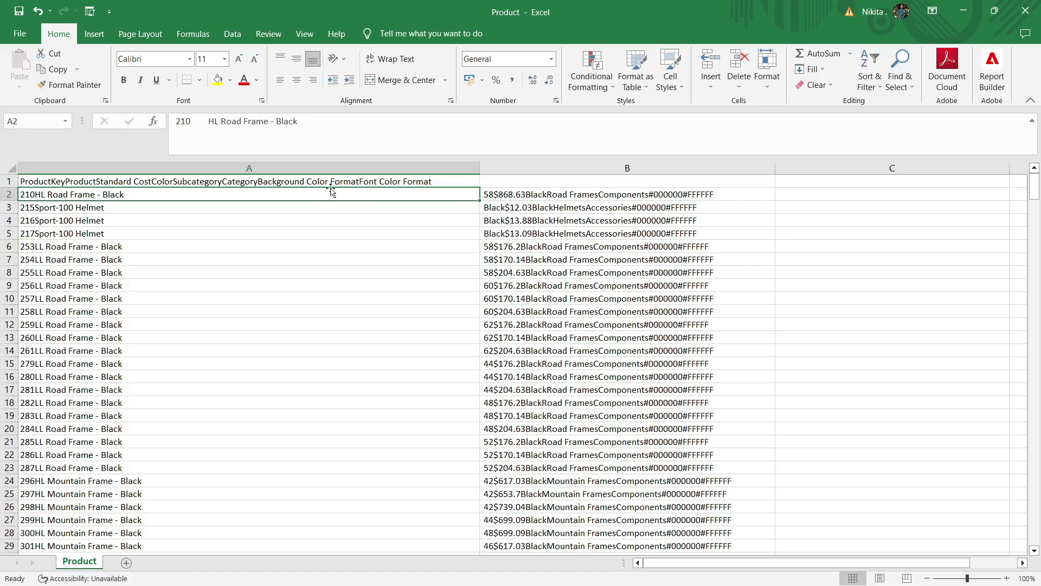
key(ctrl+z)
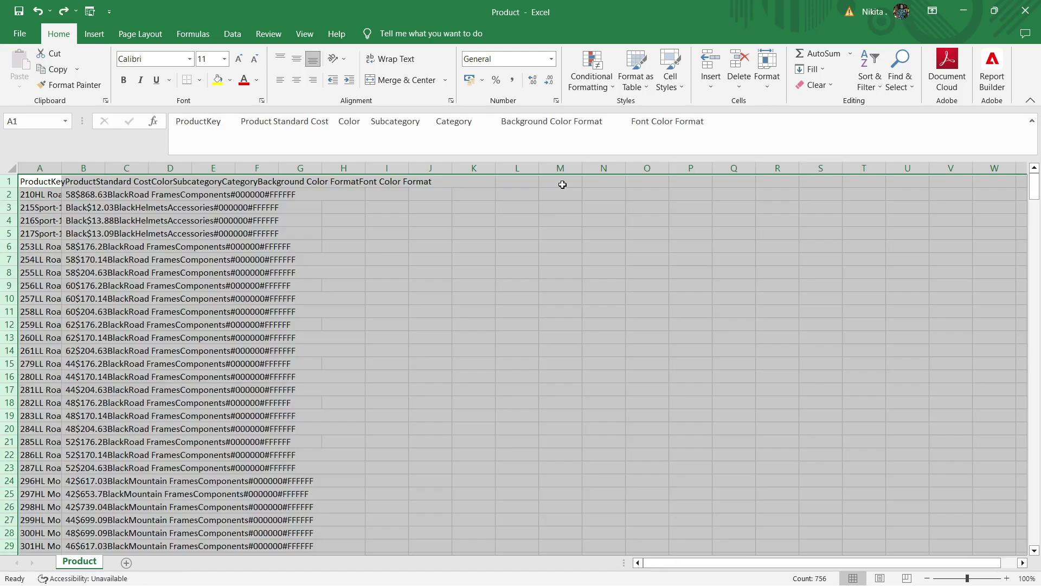
Autofit column A of the Product sheet and check header row cells B1 through E1
double_click(61, 169)
click(516, 183)
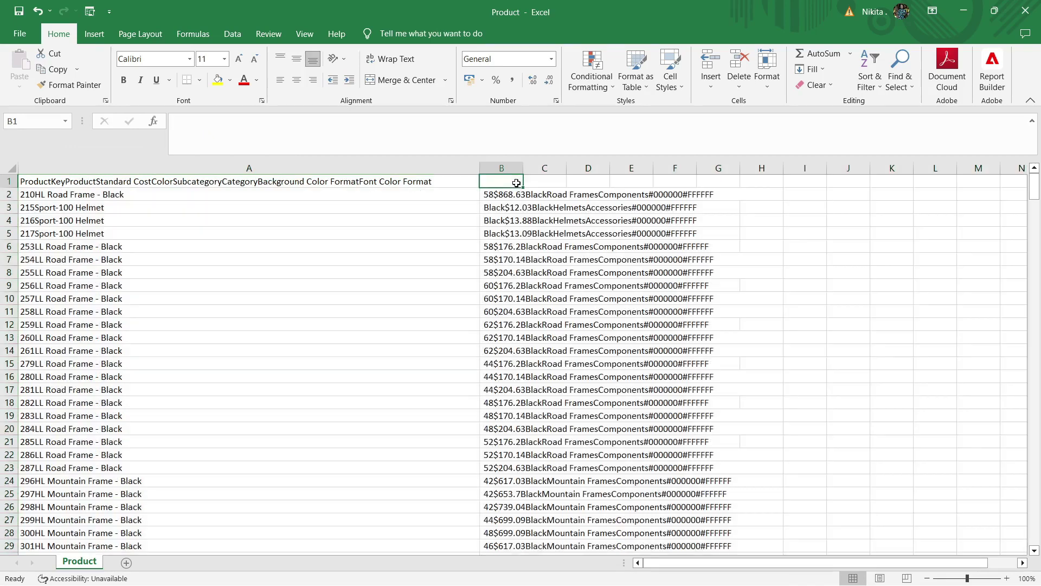
click(554, 182)
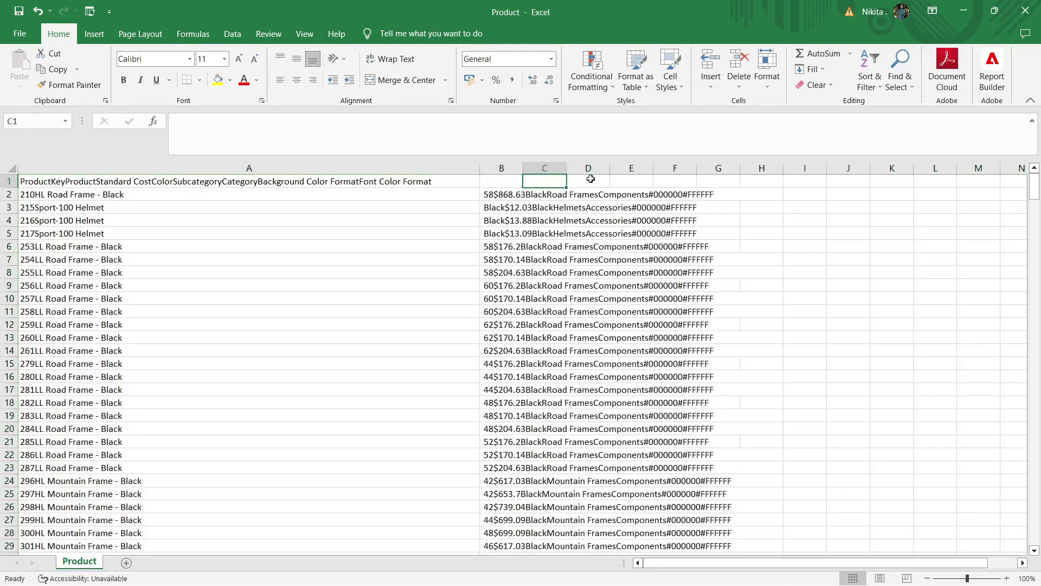
click(591, 180)
click(645, 181)
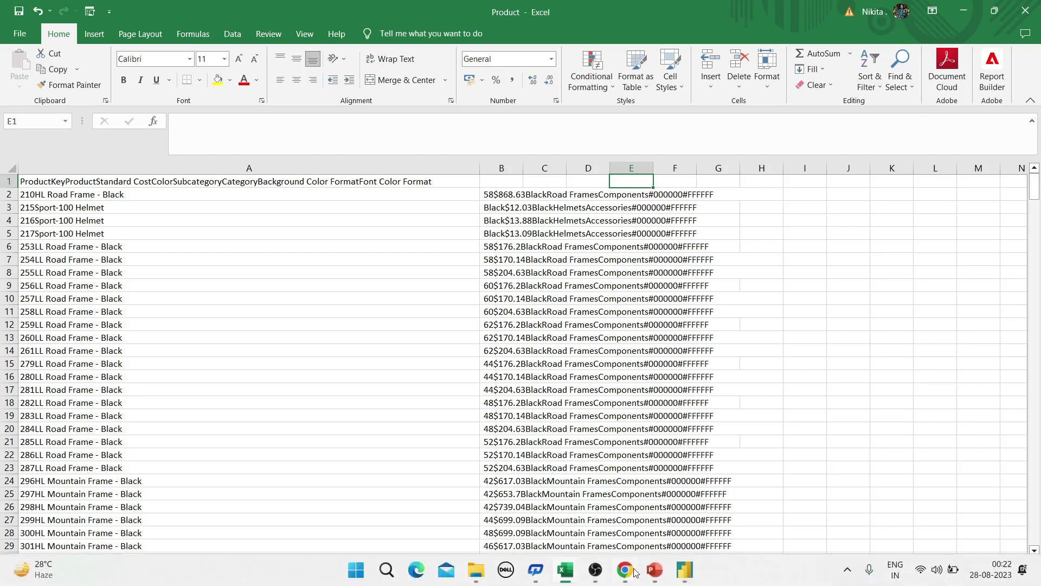
Switch to Power BI Desktop, show the Product table's data and examine its columns from ProductKey through Font Color Format
click(682, 569)
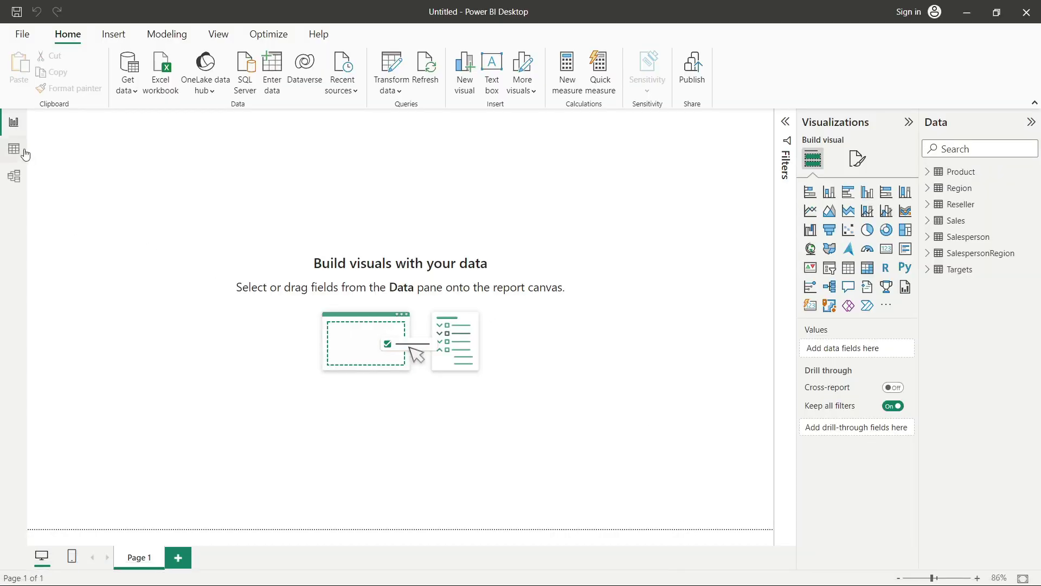
click(21, 150)
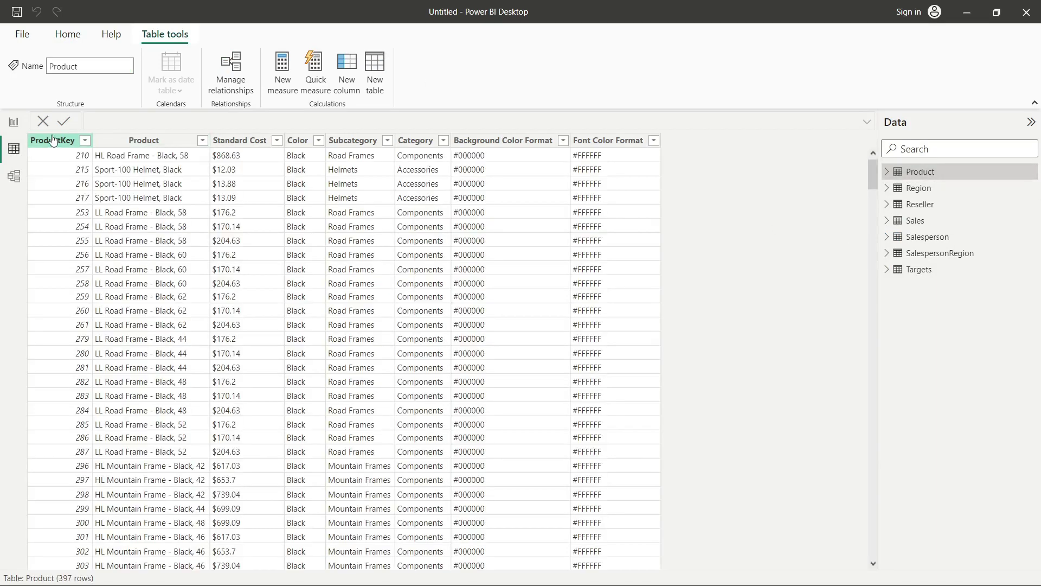
click(64, 141)
click(124, 142)
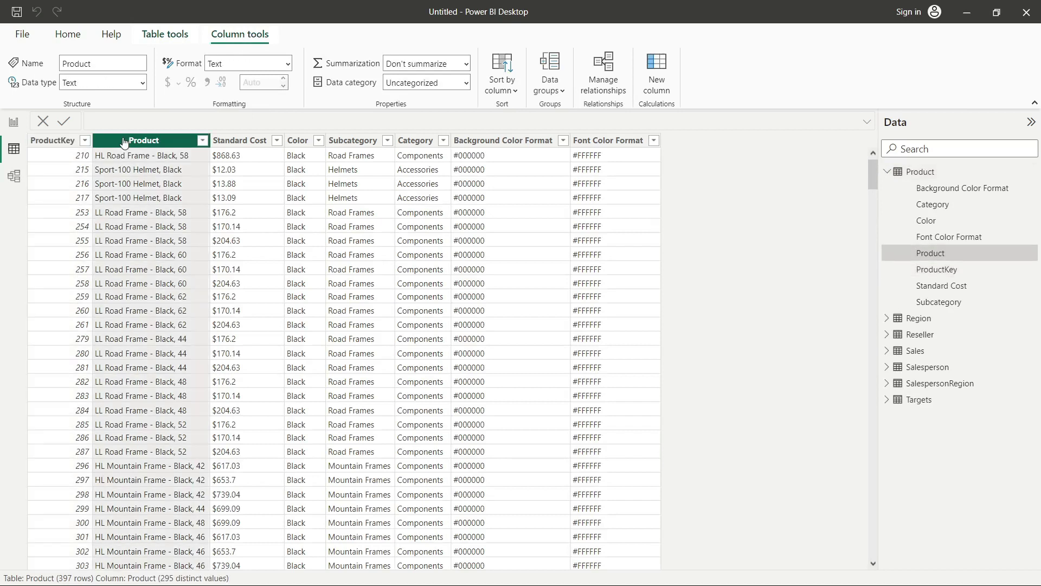
click(256, 144)
key(Right)
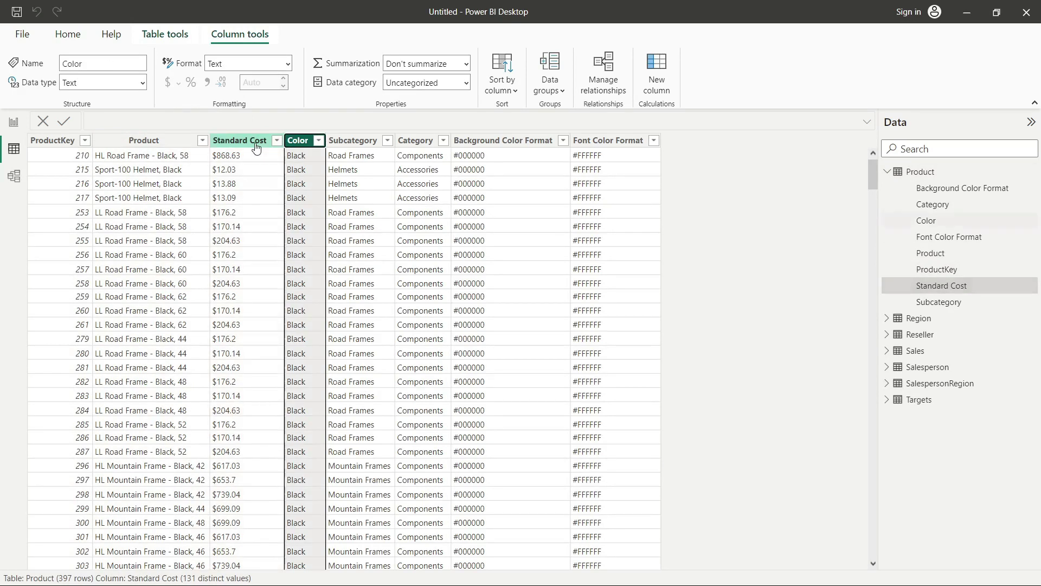
key(Right)
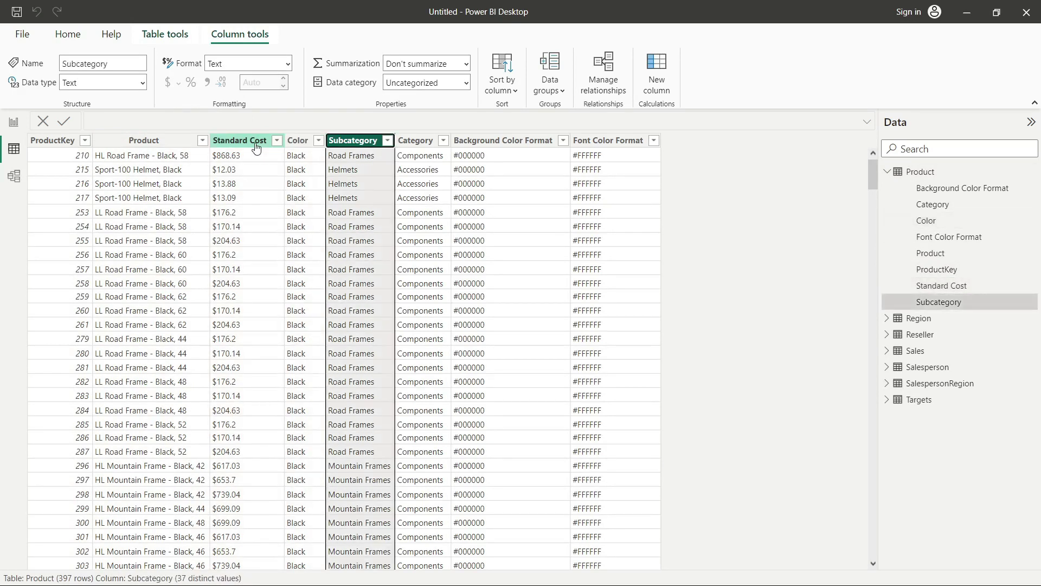
key(Right)
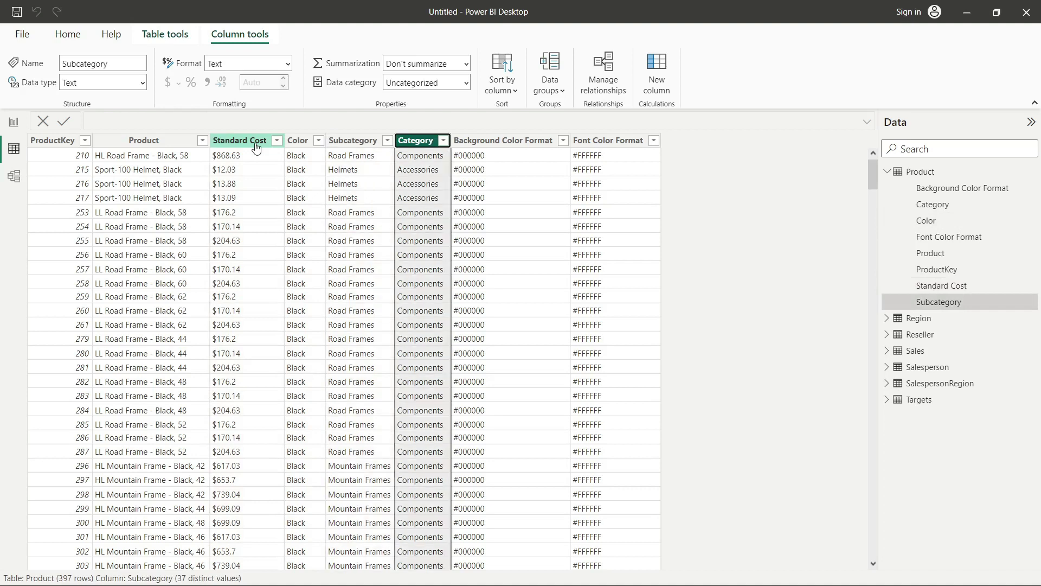
key(Right)
key(Right)
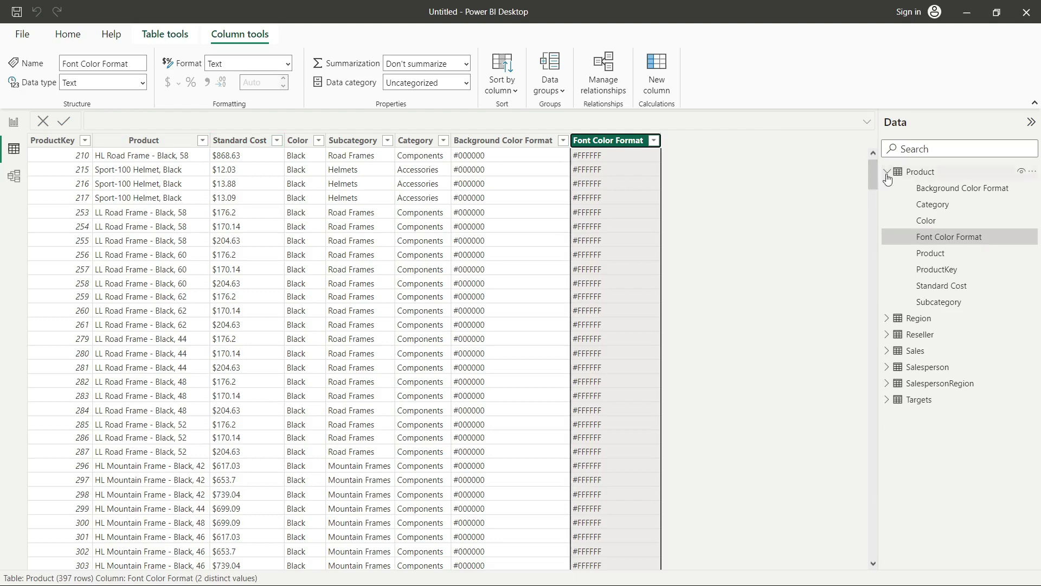
View the Region table, and examine the Reseller table's Reseller, City, State-Province and Country-Region columns
click(917, 319)
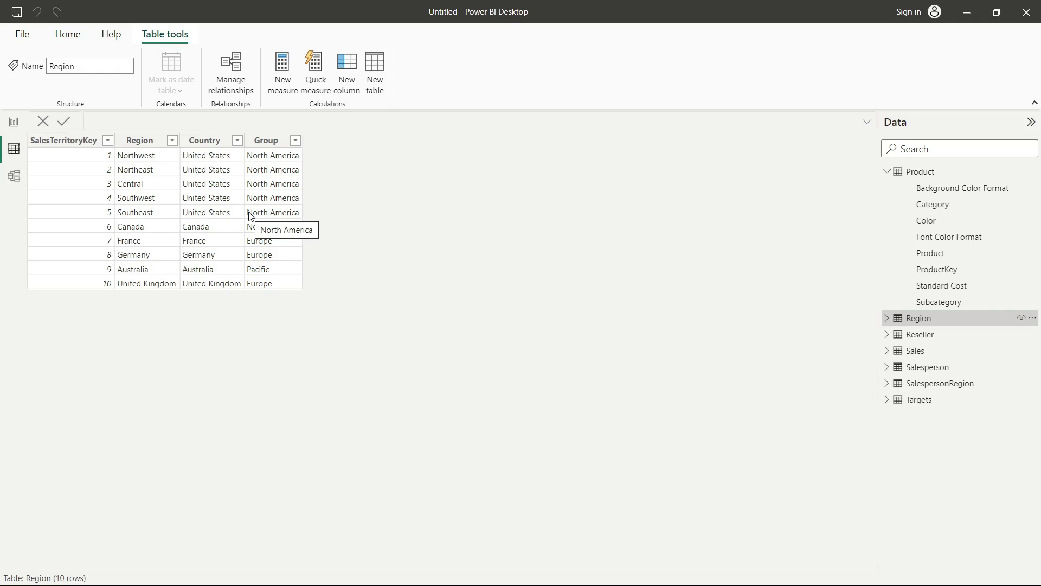
click(910, 336)
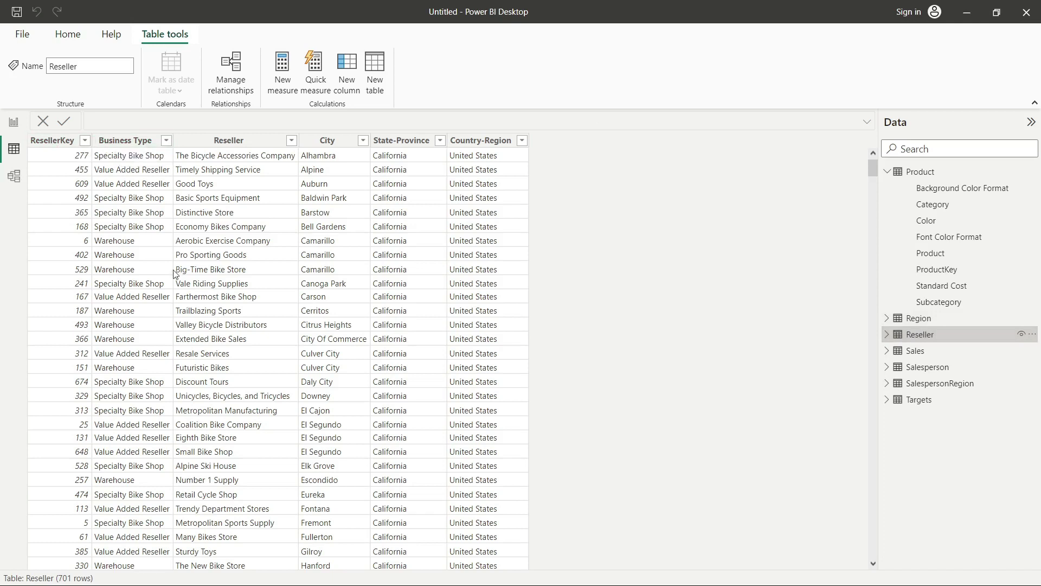
click(242, 144)
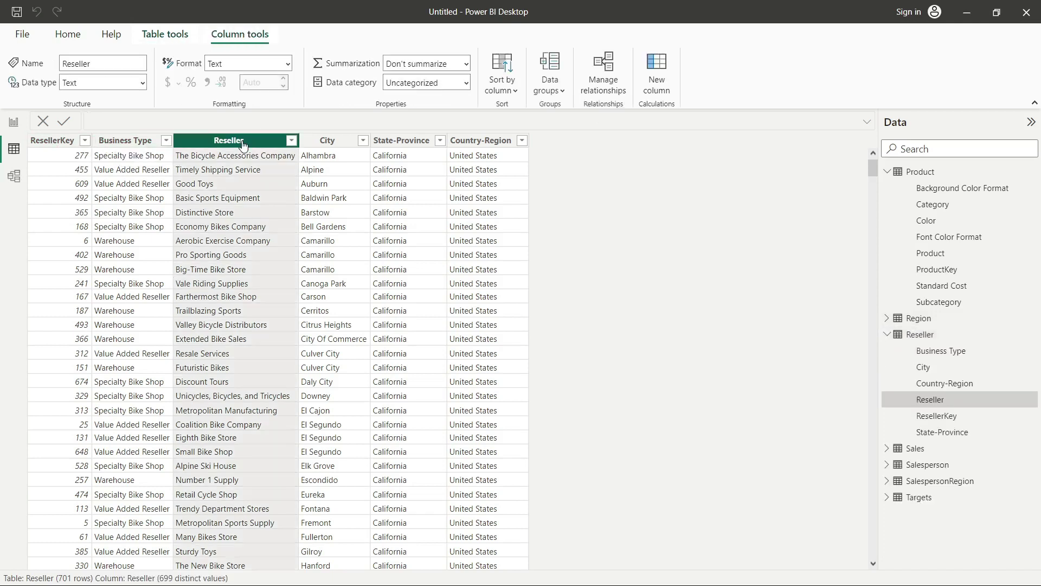
click(341, 134)
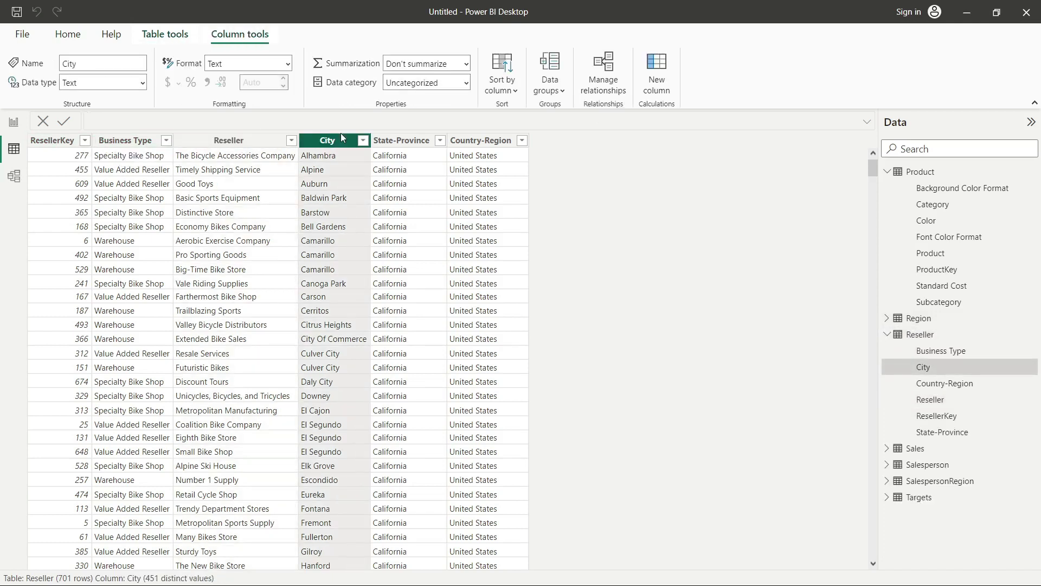
click(403, 140)
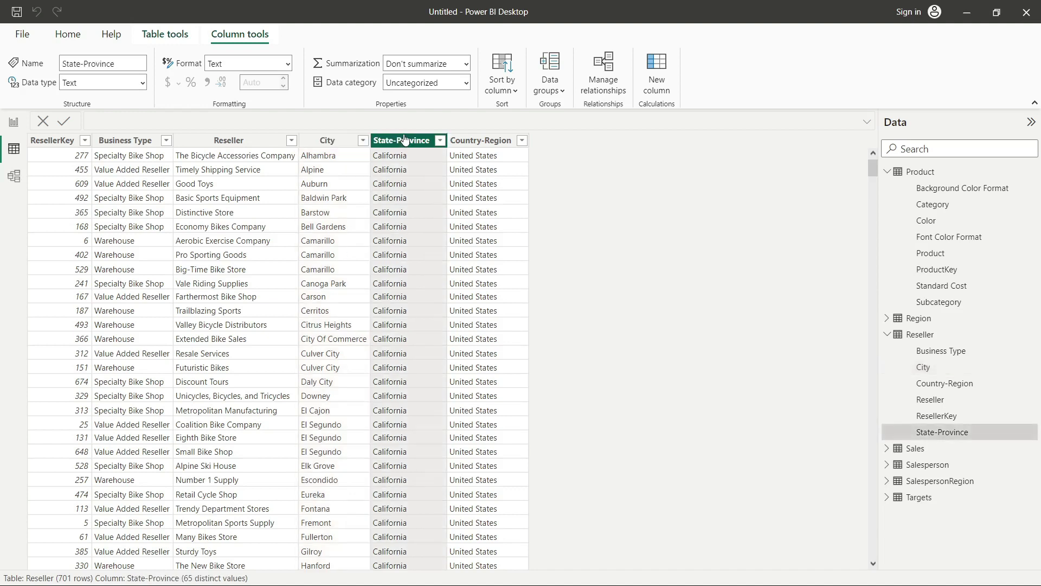
click(477, 140)
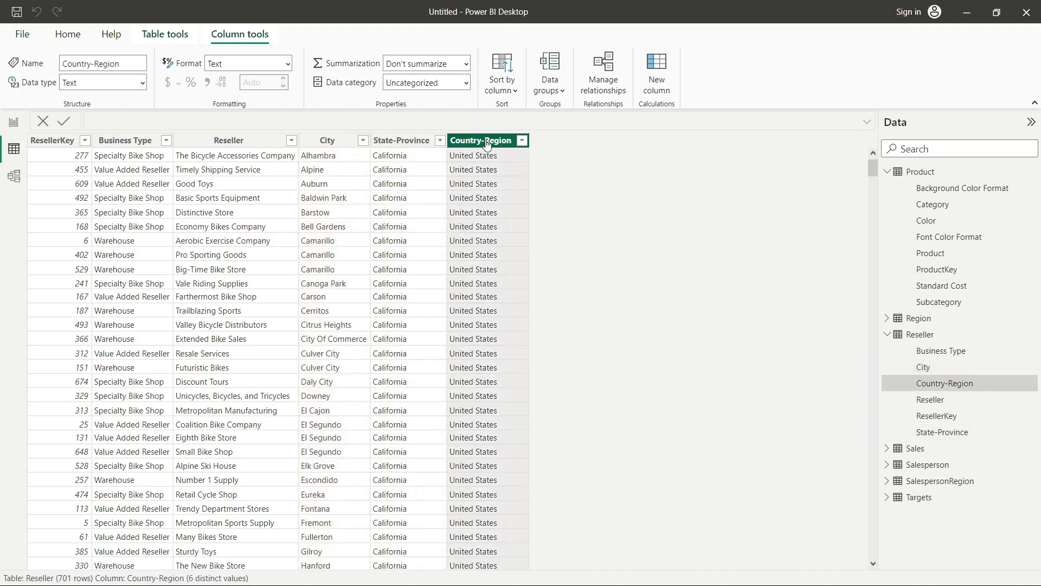
View the Sales, Salesperson, SalespersonRegion and Targets tables, and collapse the Product and Reseller field lists
click(916, 448)
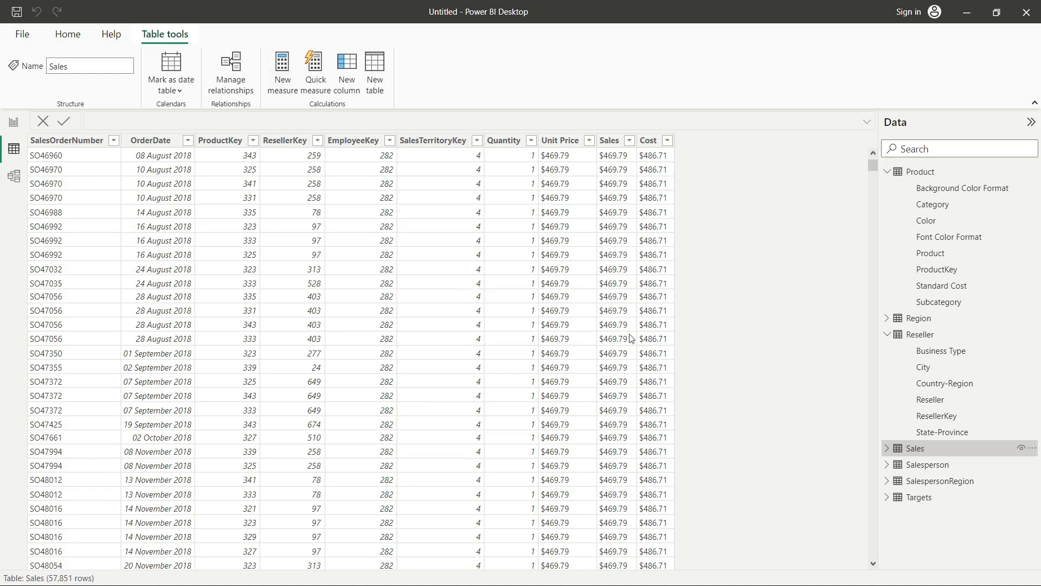
click(914, 466)
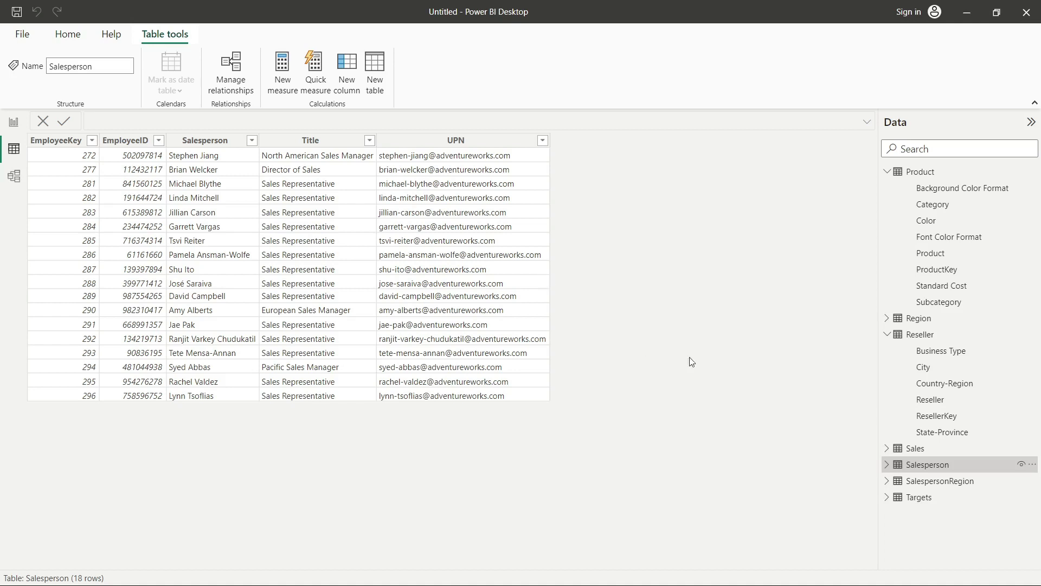
click(940, 481)
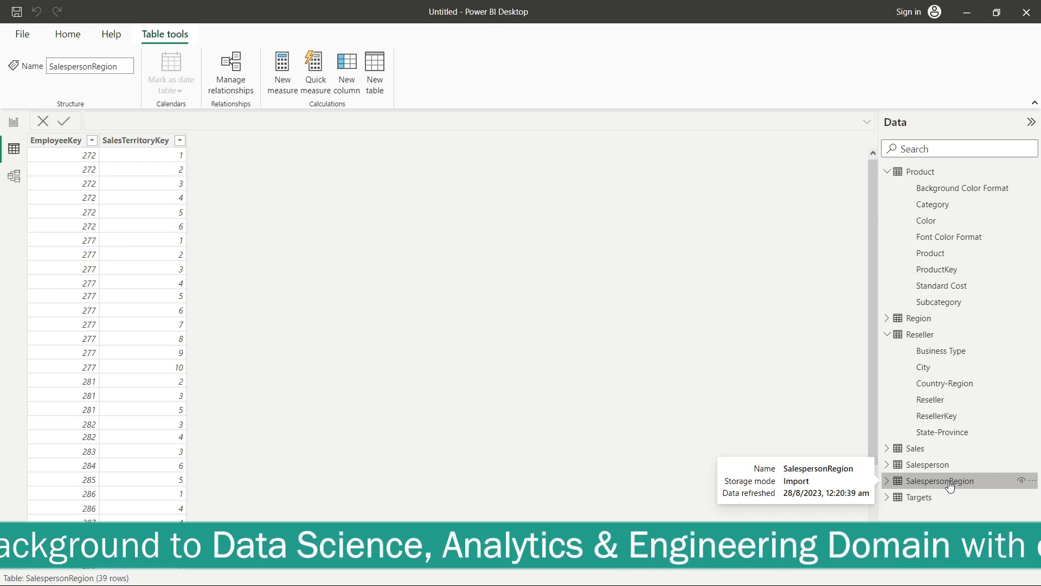
click(923, 500)
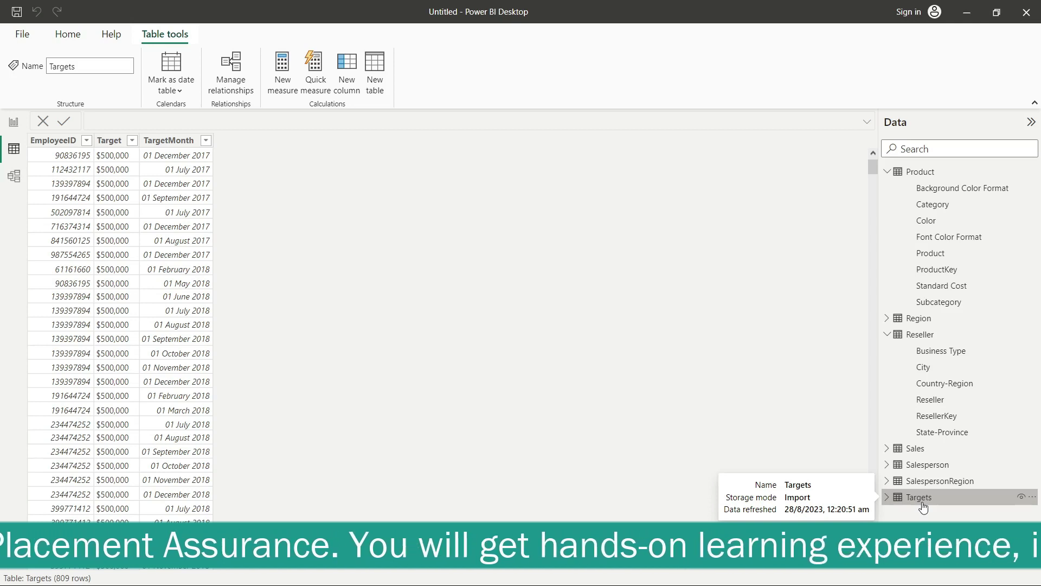
click(886, 172)
click(887, 204)
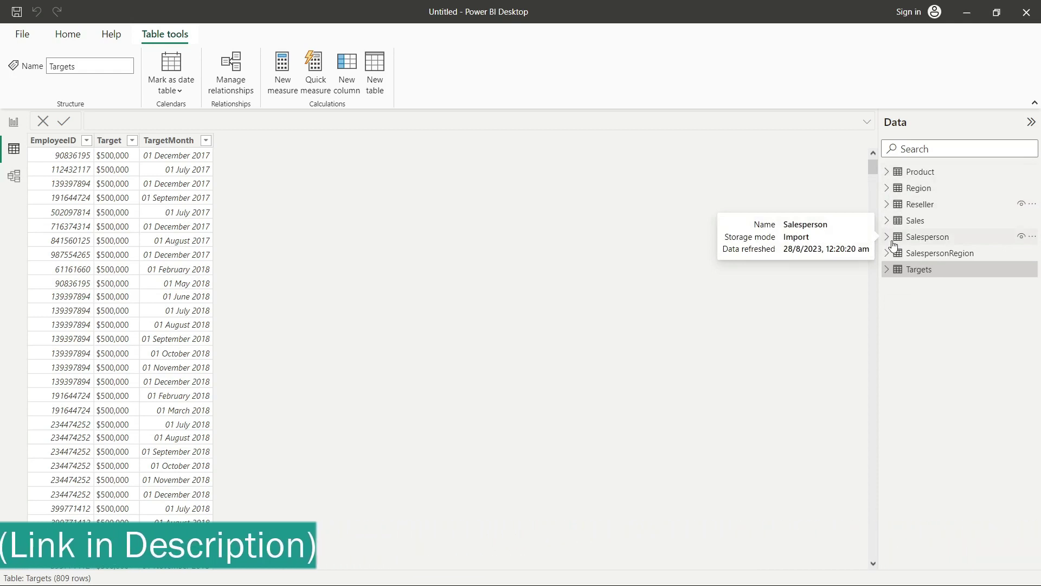
Delete the four Sales relationships, on EmployeeKey, ProductKey, ResellerKey and SalesTerritoryKey, from the model's relationship list
click(242, 85)
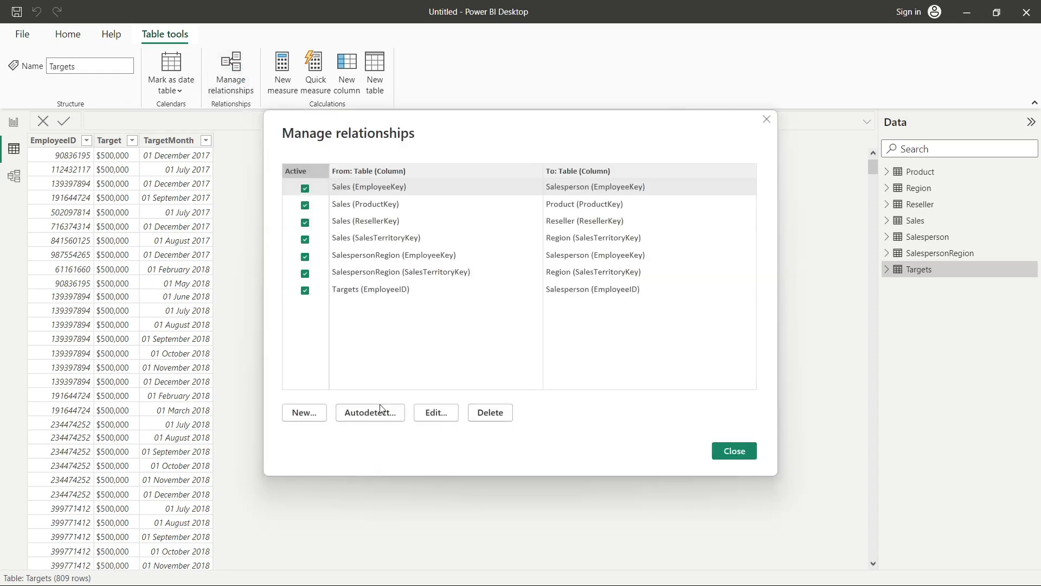
click(491, 413)
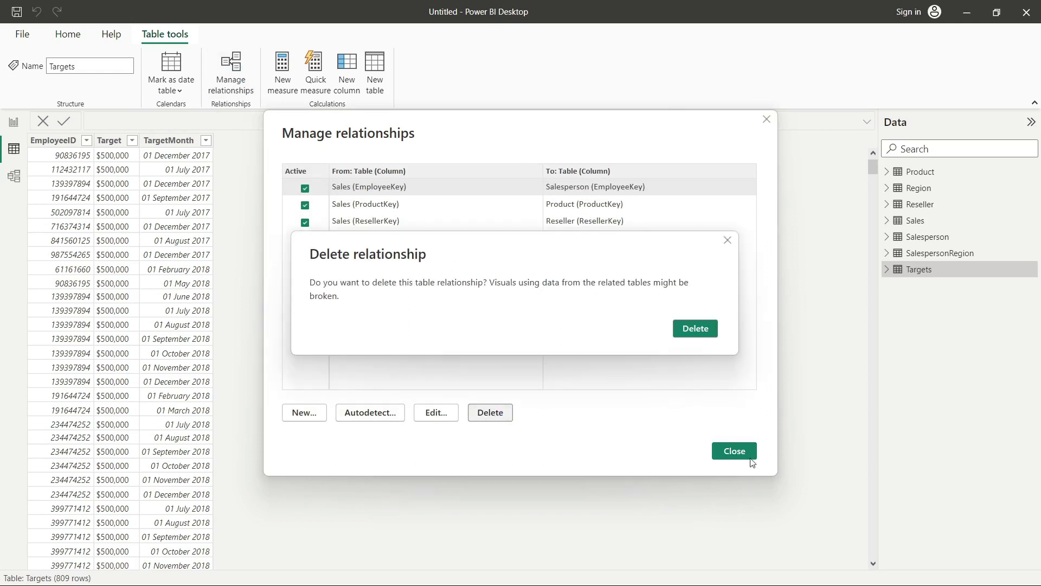
click(712, 332)
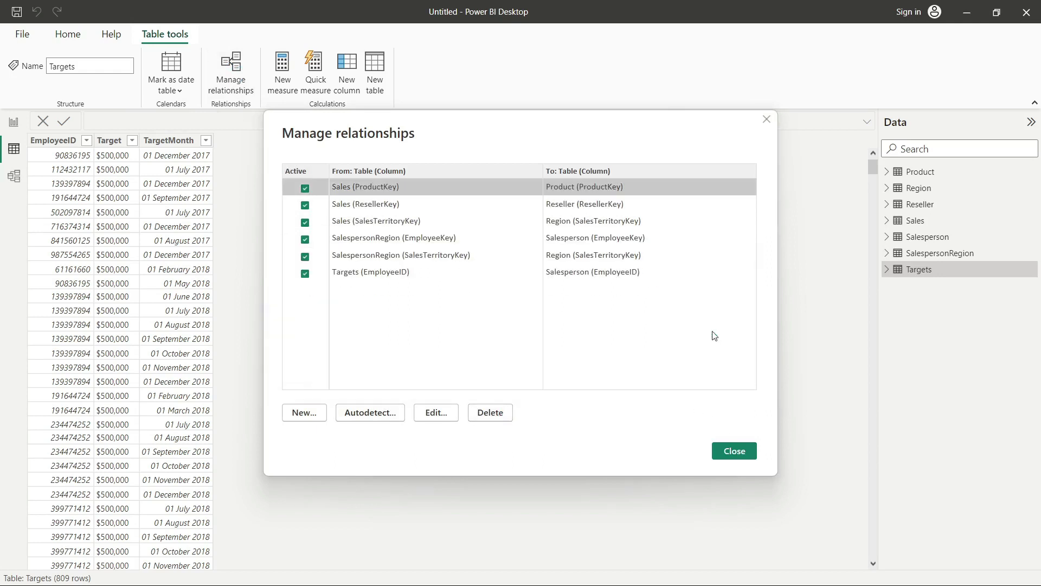
click(488, 414)
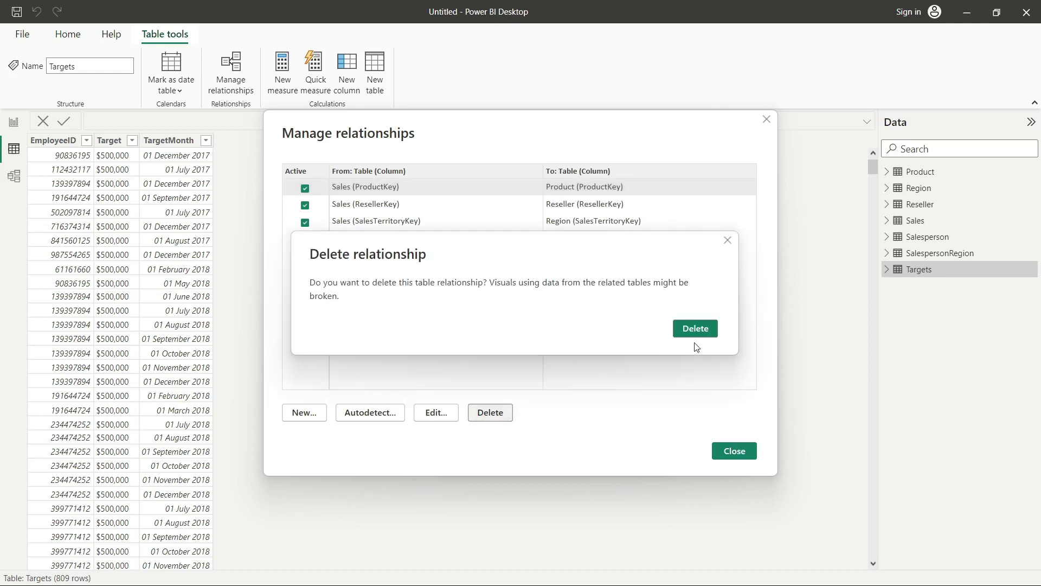
click(694, 328)
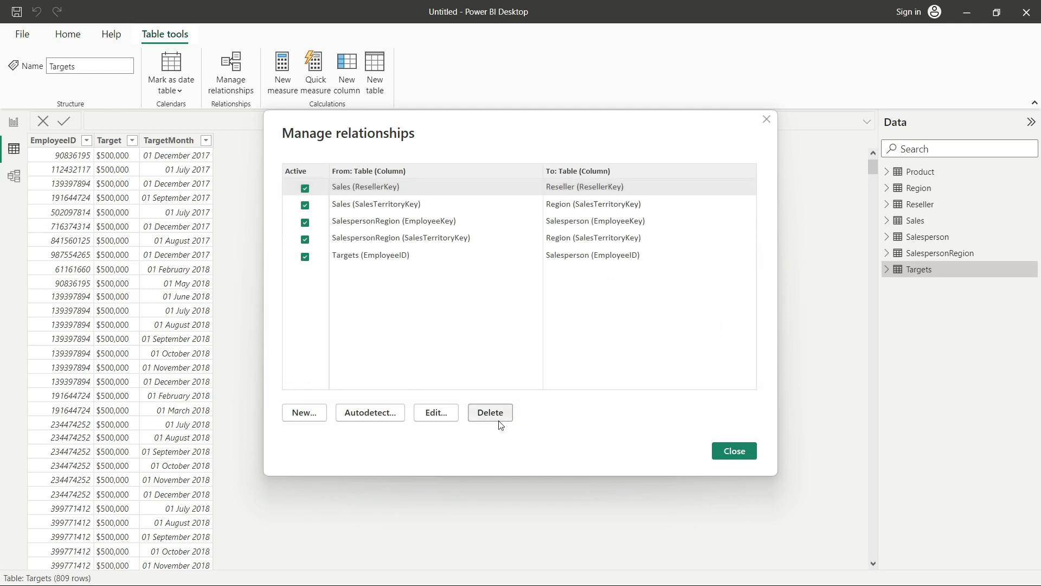
click(502, 417)
click(695, 328)
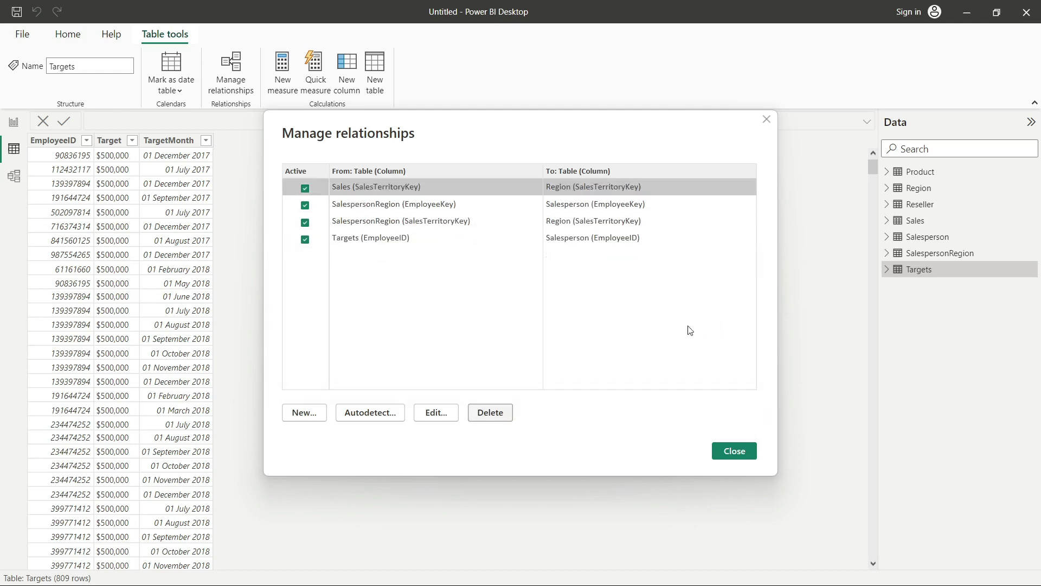
click(494, 415)
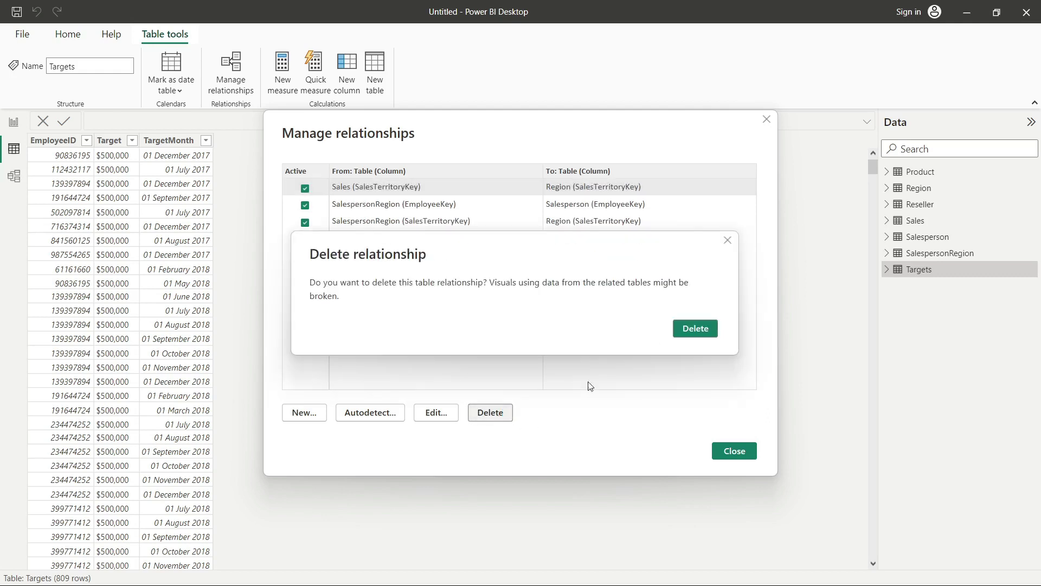
click(698, 328)
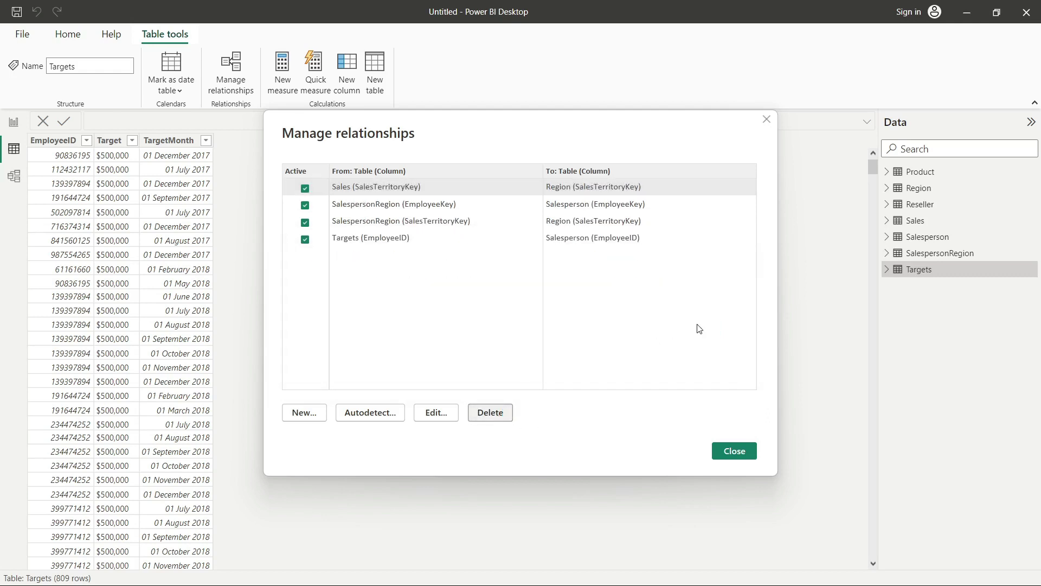
Delete both SalespersonRegion relationships and the Targets to Salesperson relationship, and leave relationship management
click(495, 412)
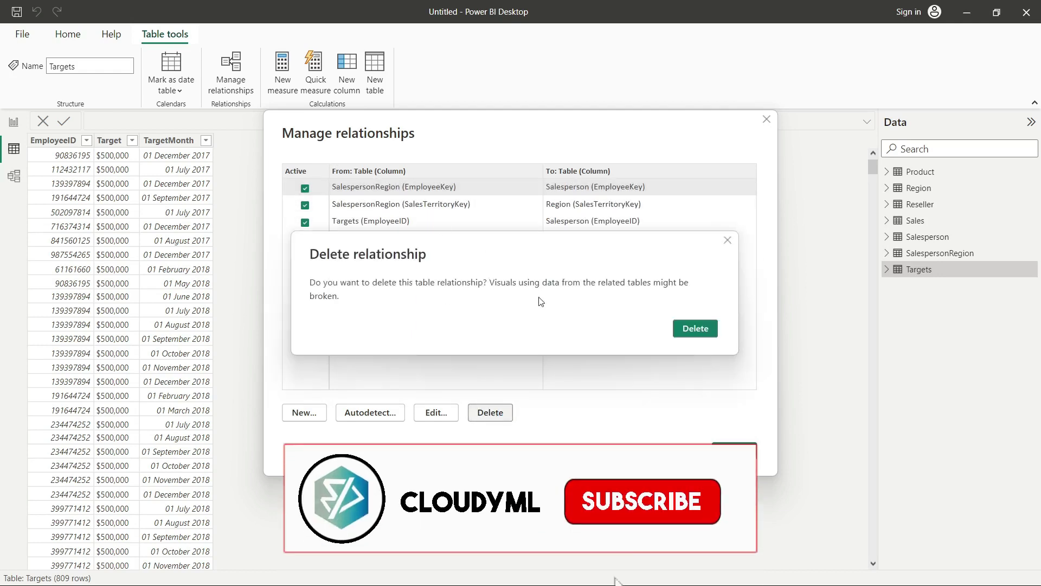
click(695, 328)
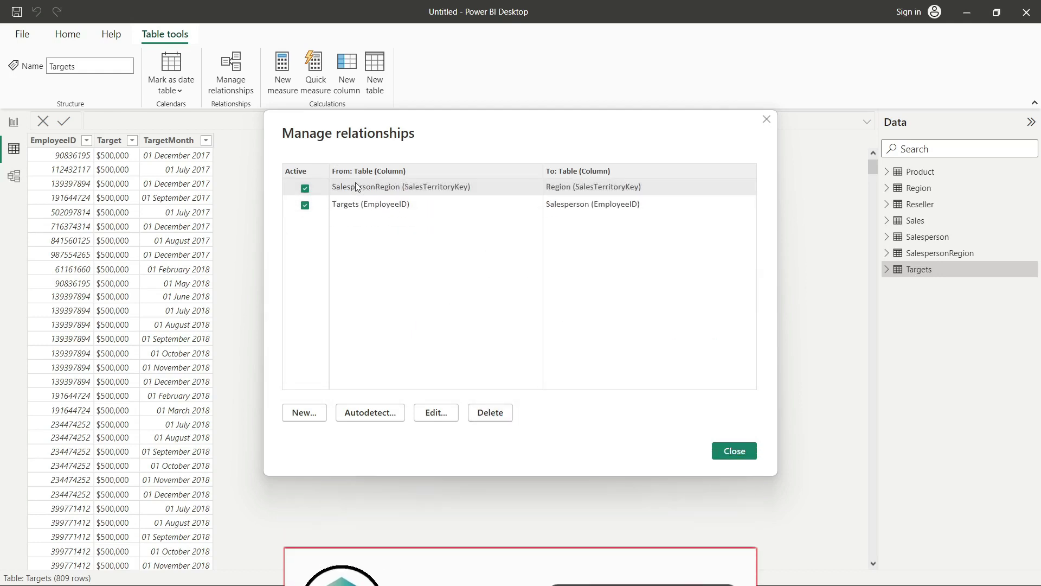
click(368, 204)
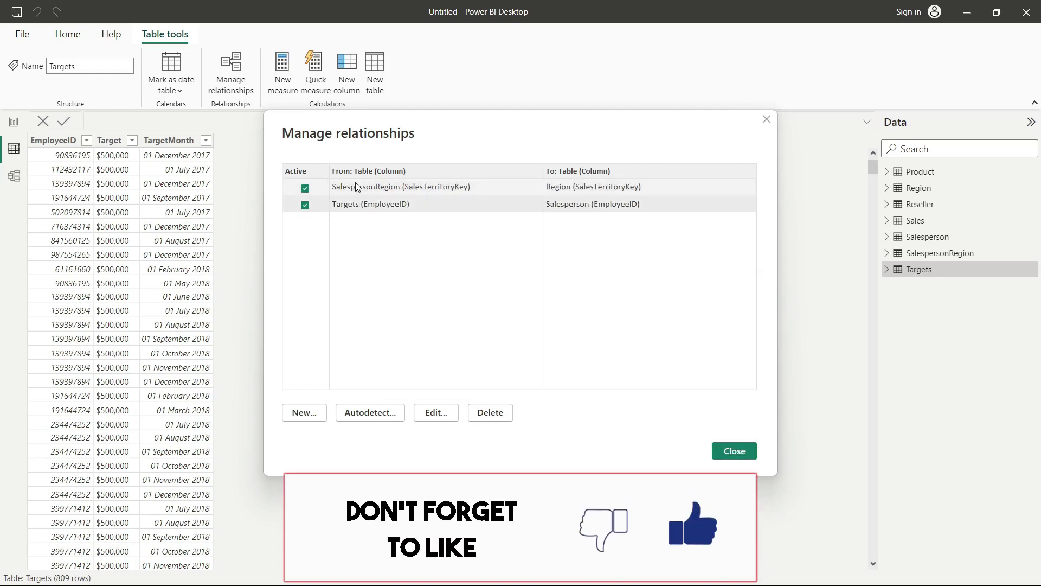
click(491, 413)
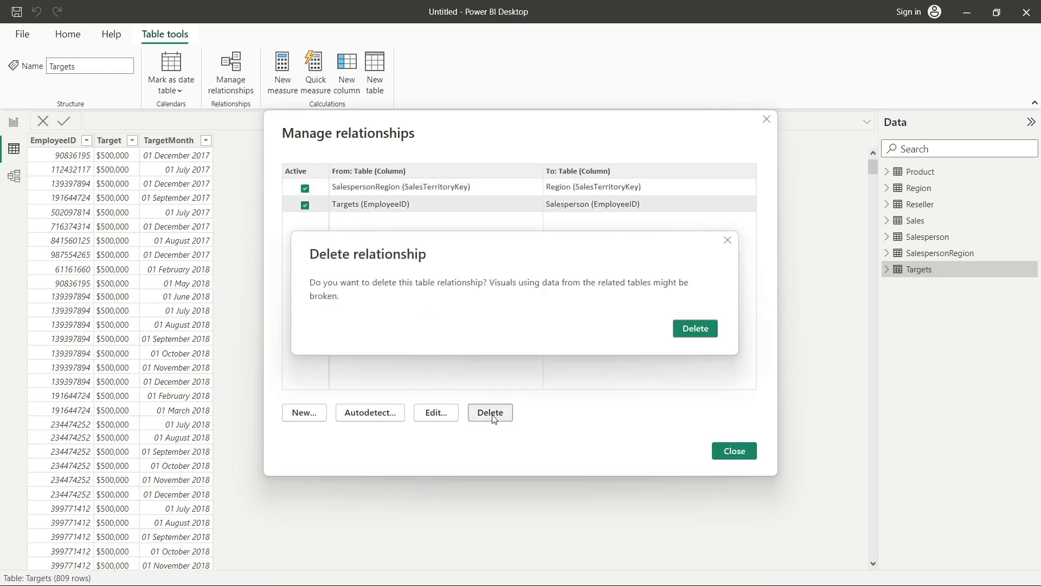
click(699, 330)
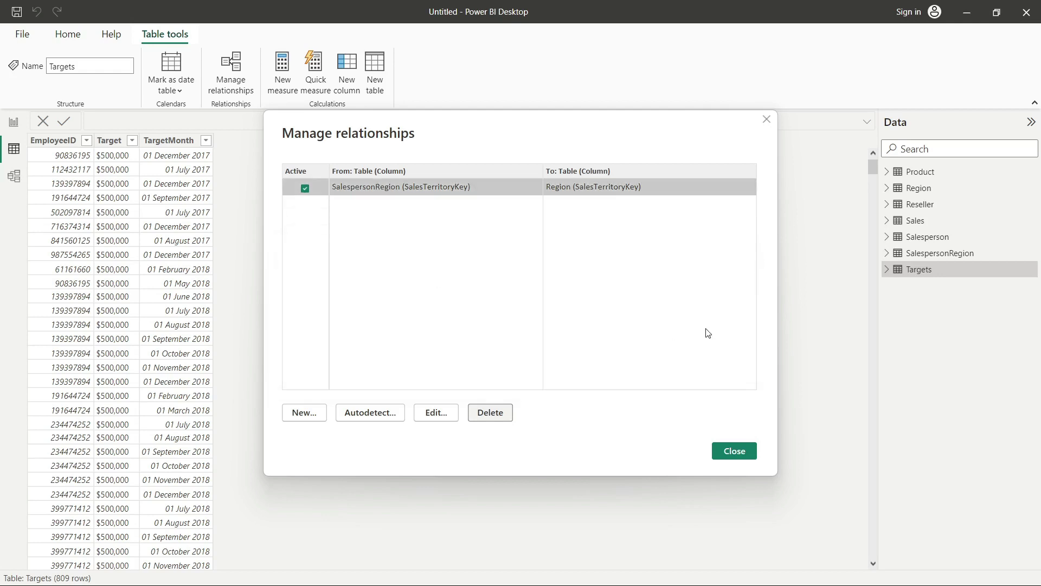
click(502, 419)
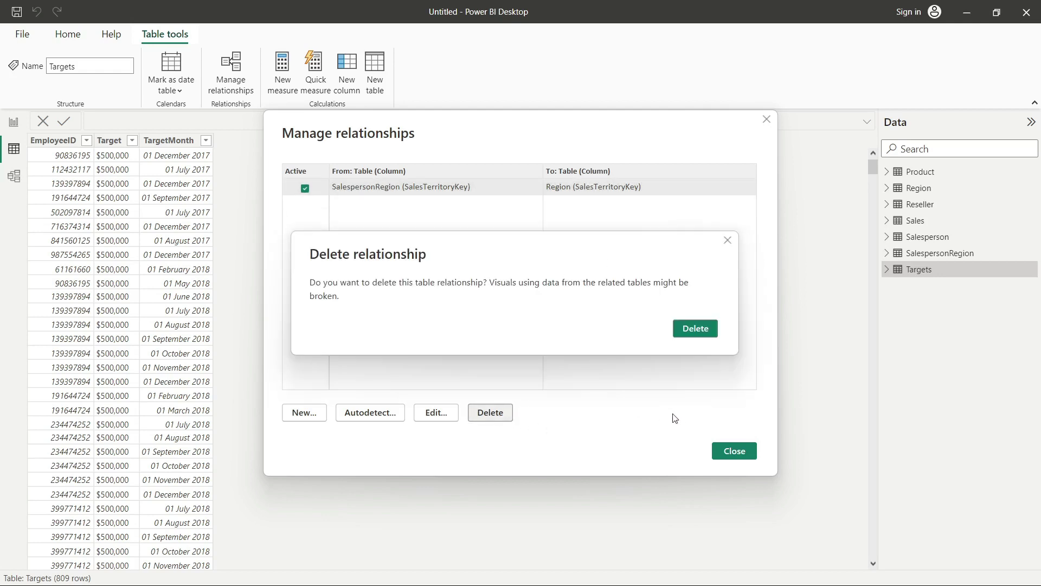
click(702, 339)
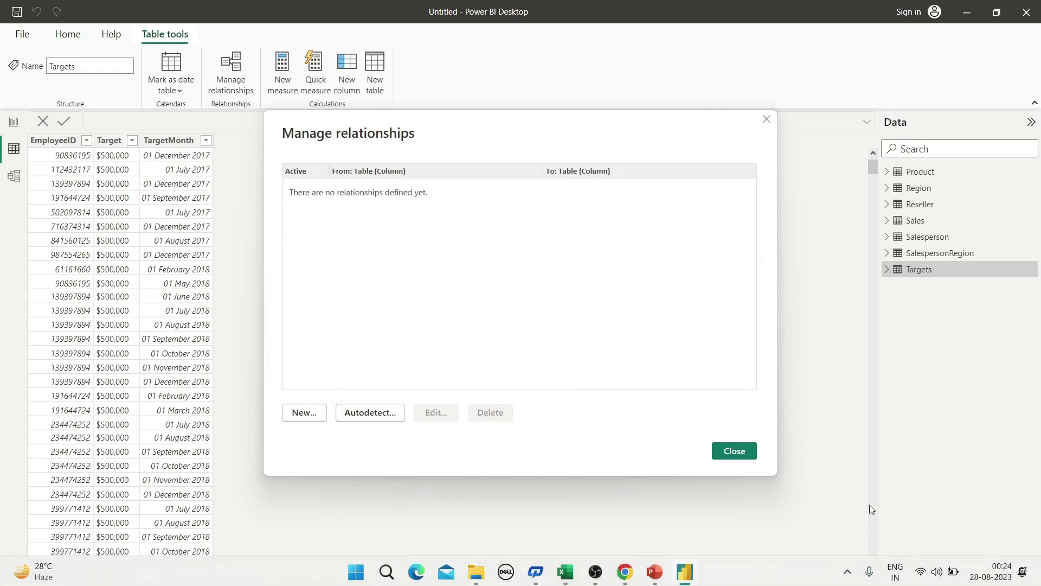
click(727, 453)
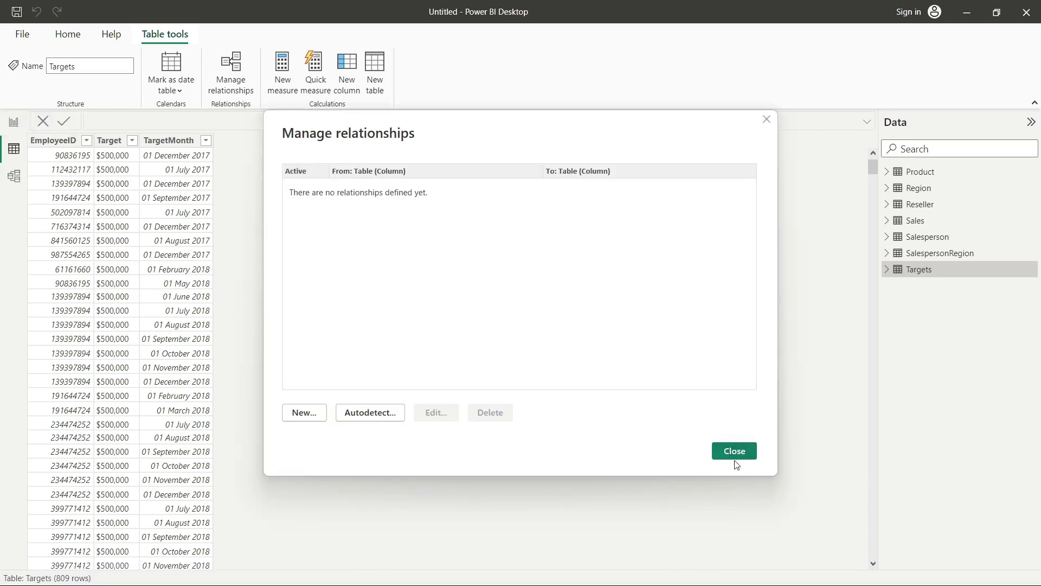
click(743, 454)
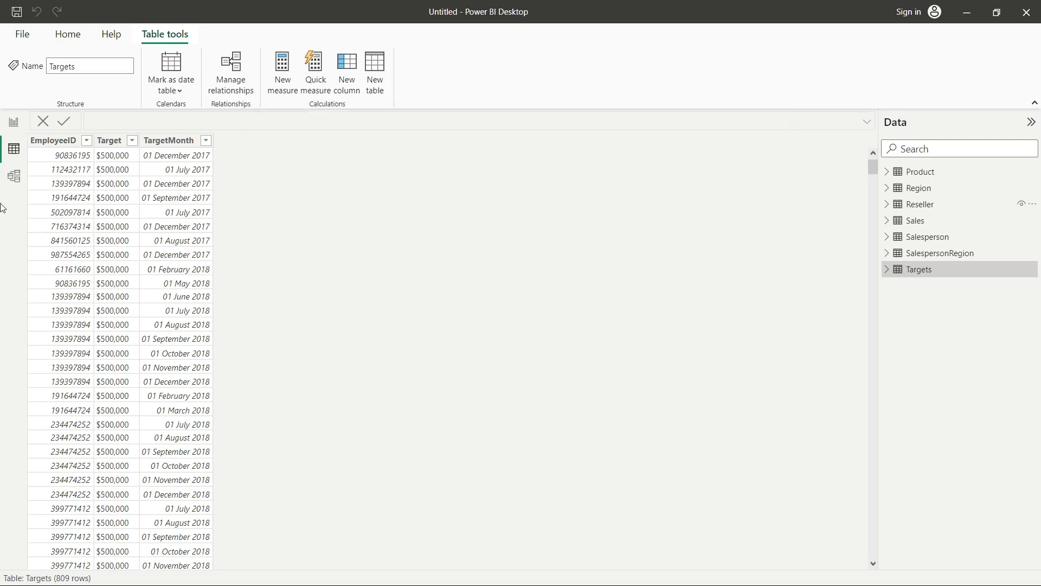
Add a clustered column chart to the report page with Reseller on the X-axis and the Sales table's Sales field as legend
click(14, 121)
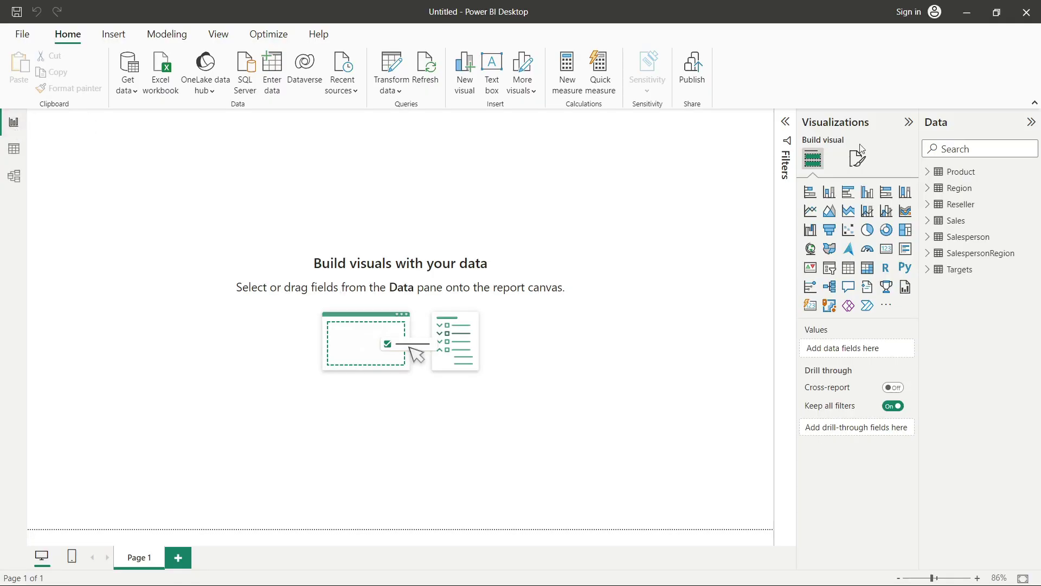
click(928, 205)
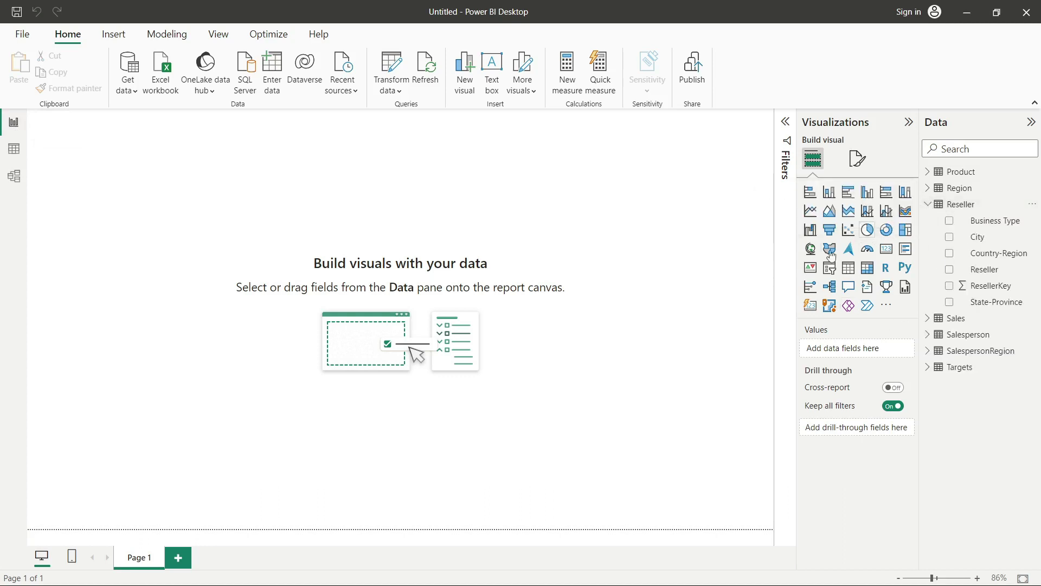
click(868, 192)
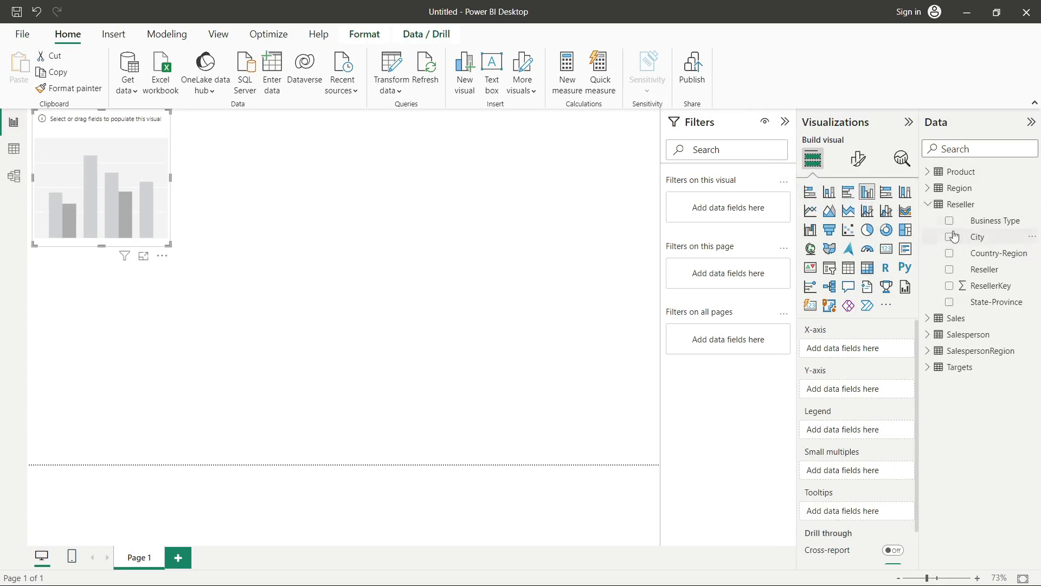
click(949, 270)
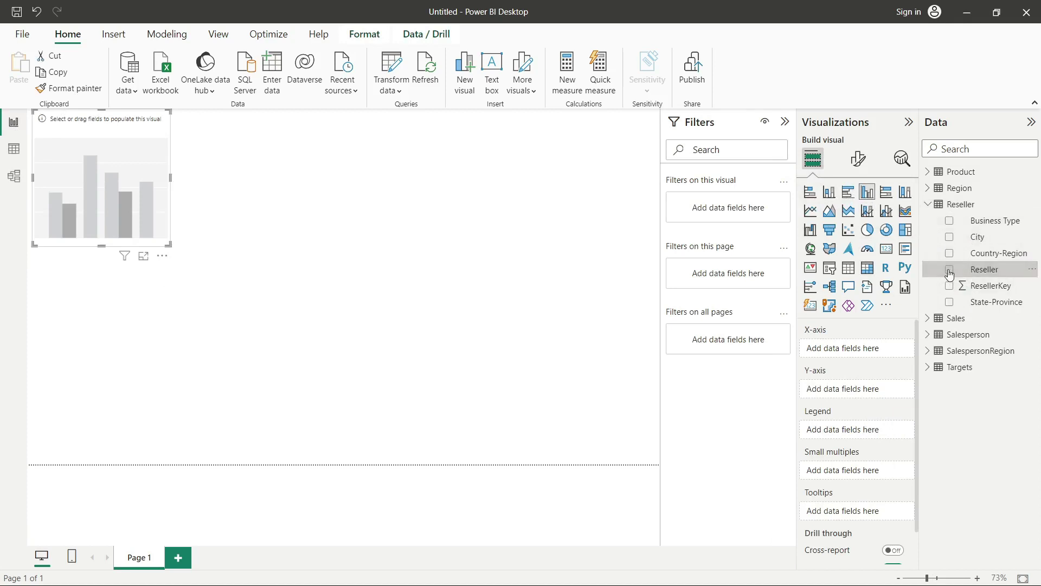
click(929, 324)
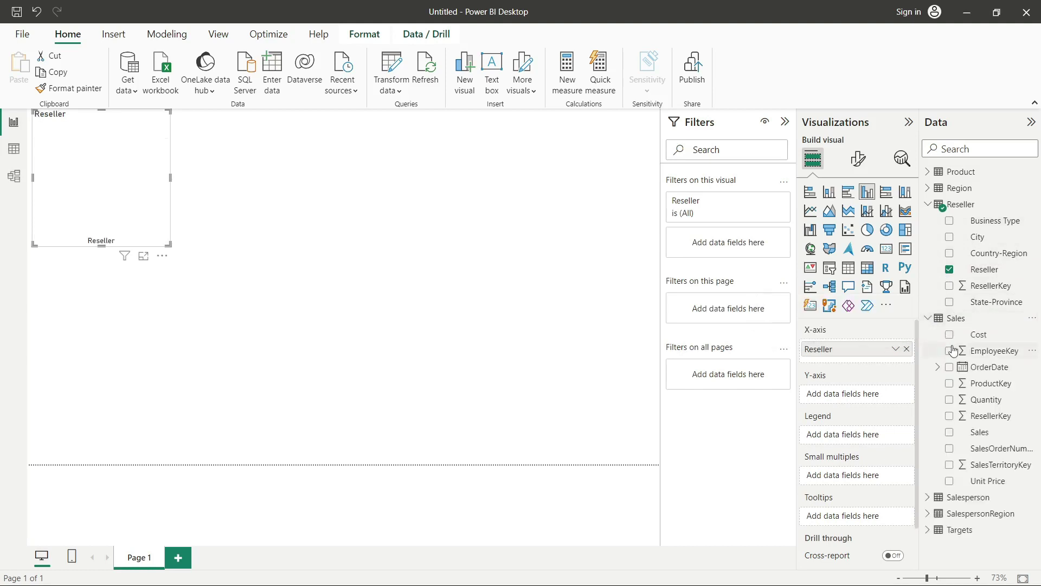
click(950, 432)
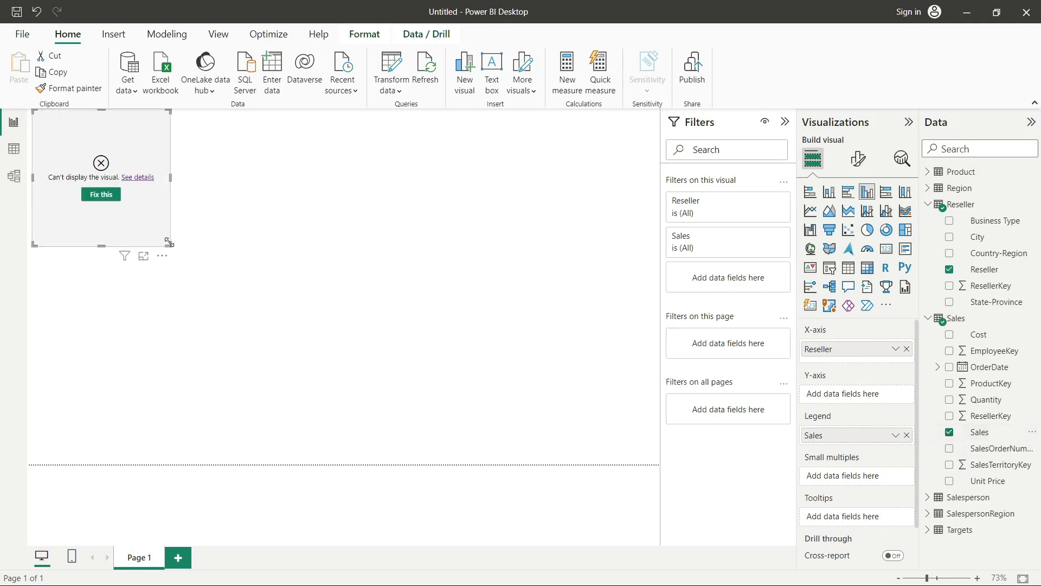
Enlarge the column chart to fill most of the report page and read its error details
drag(168, 245, 632, 484)
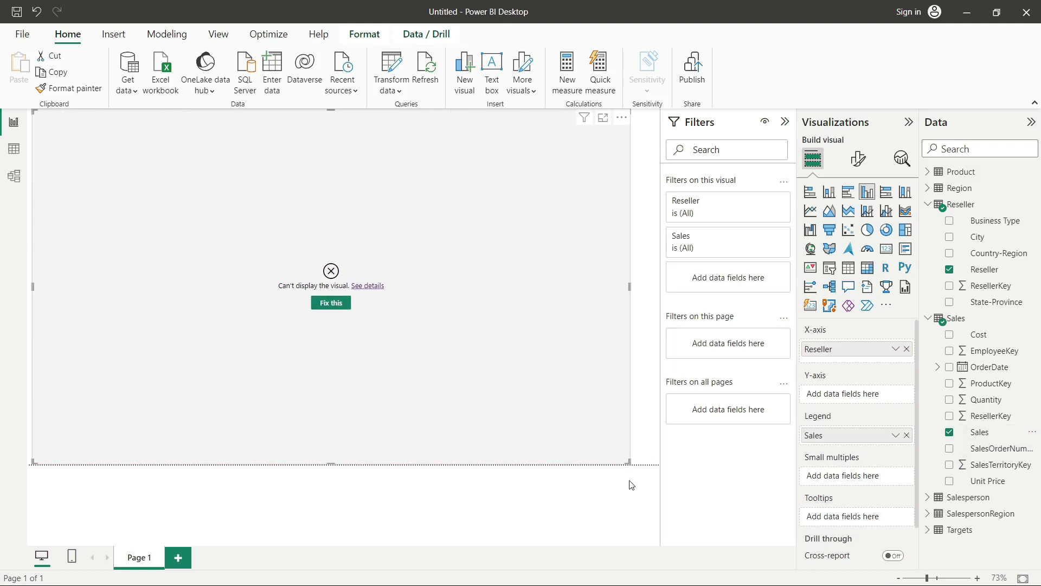
click(379, 291)
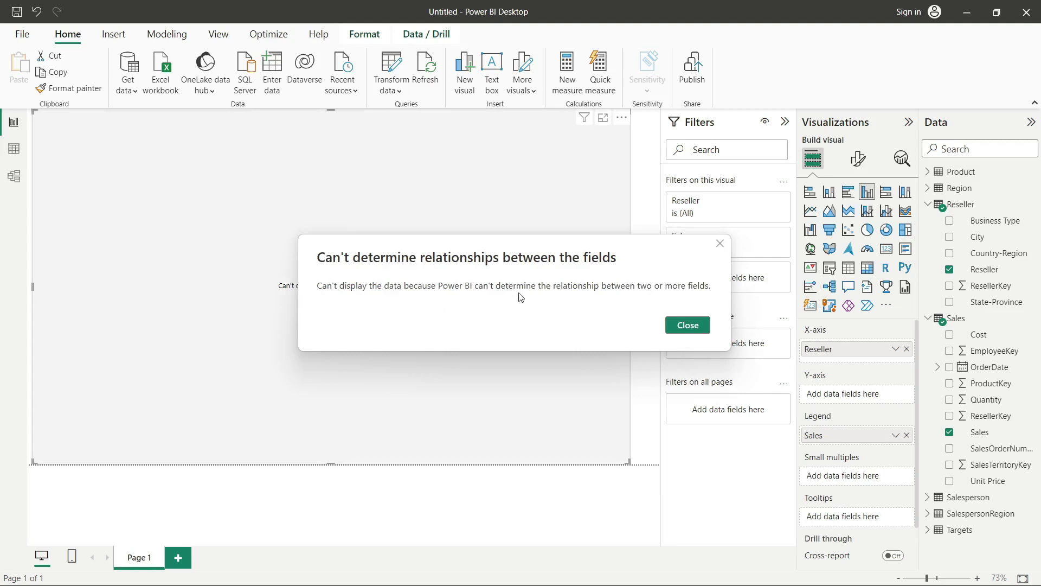
click(688, 325)
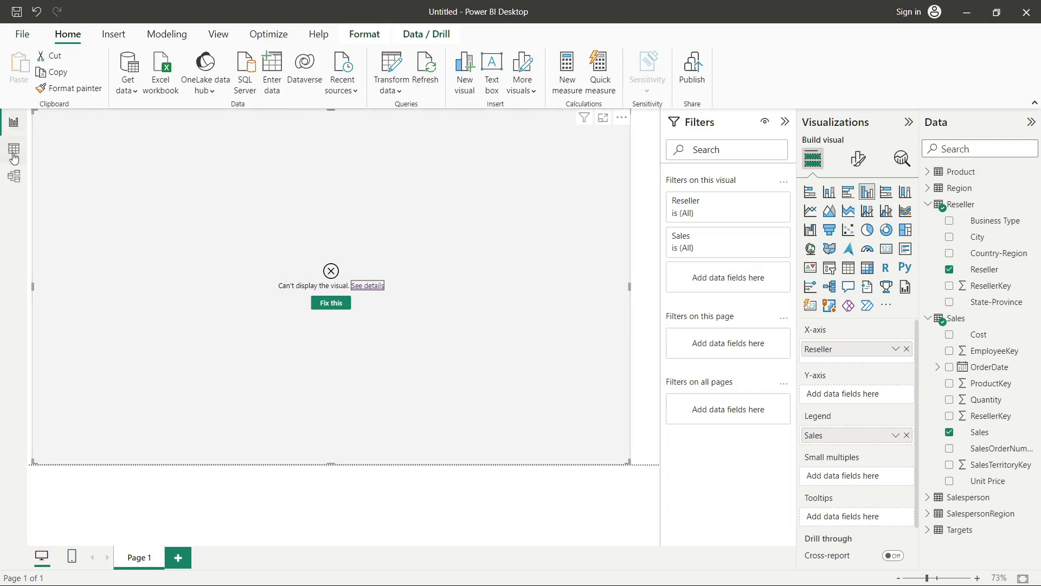
Show the model diagram with the Properties and Data panes collapsed
click(15, 176)
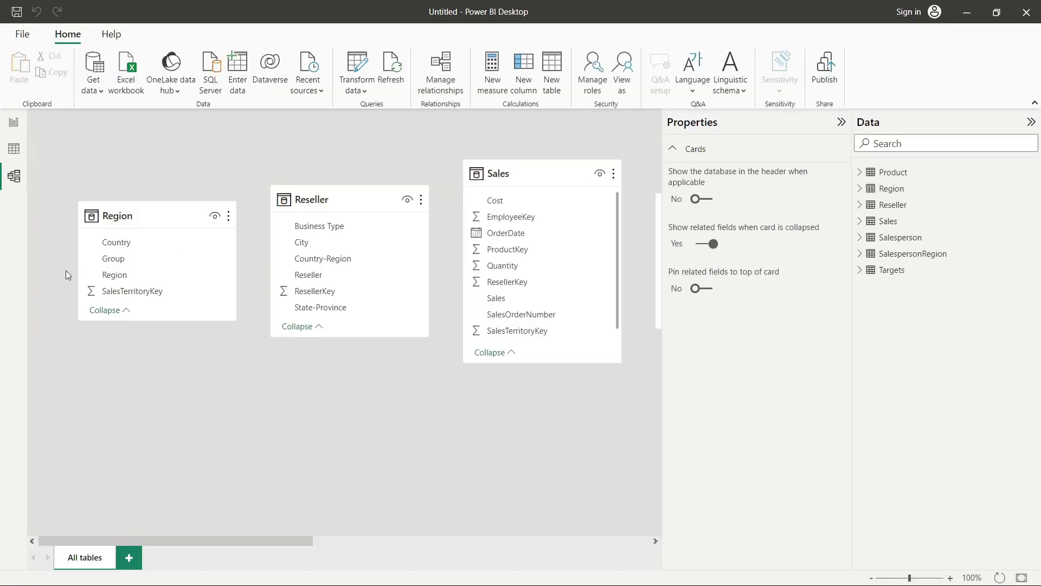
click(842, 122)
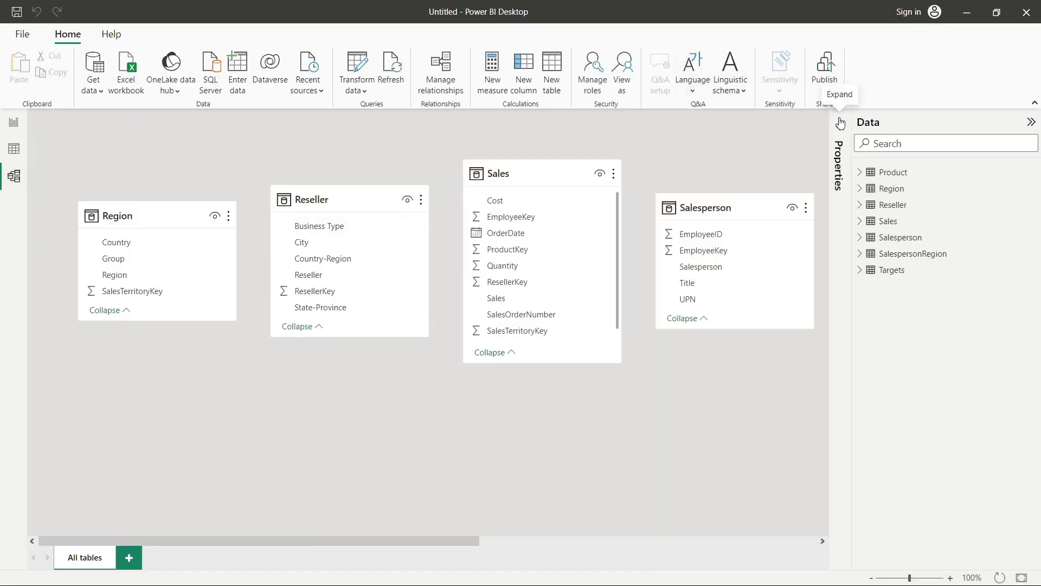
click(1031, 122)
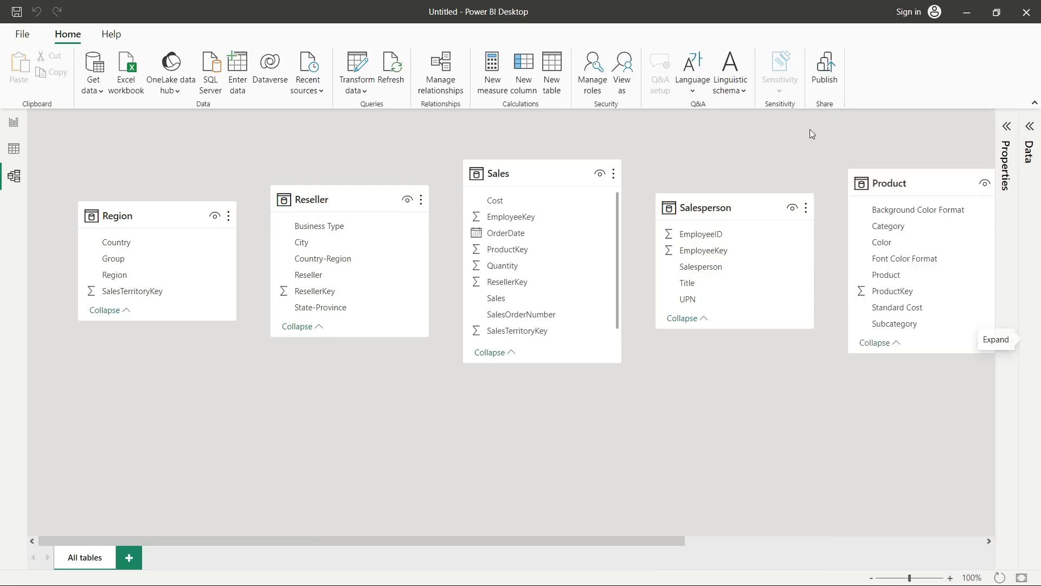
Move the Region card upward in the diagram, place Reseller beneath it and bring Sales closer, level with Region
click(186, 210)
drag(186, 210, 186, 168)
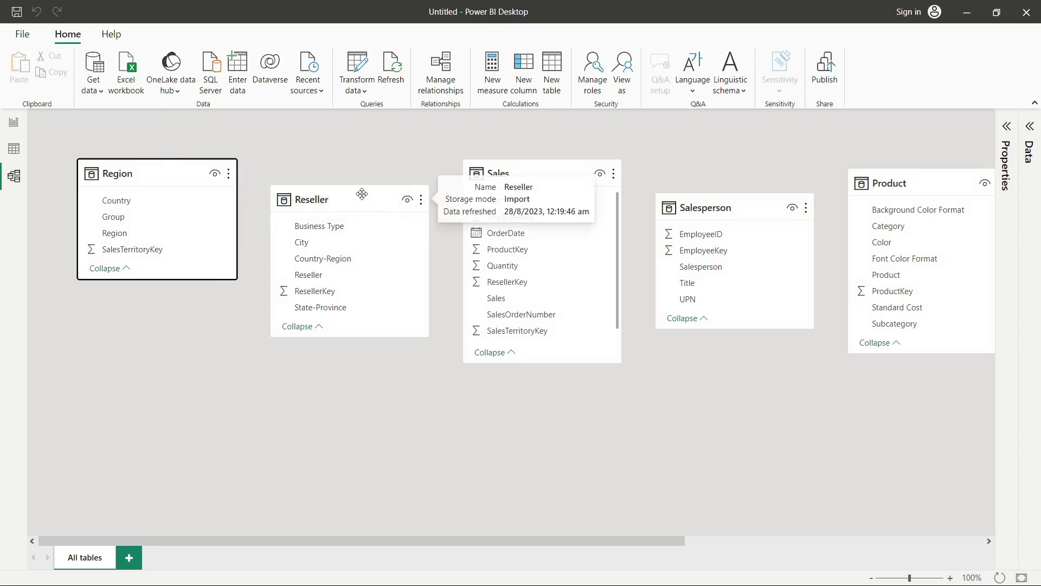
drag(361, 194, 194, 318)
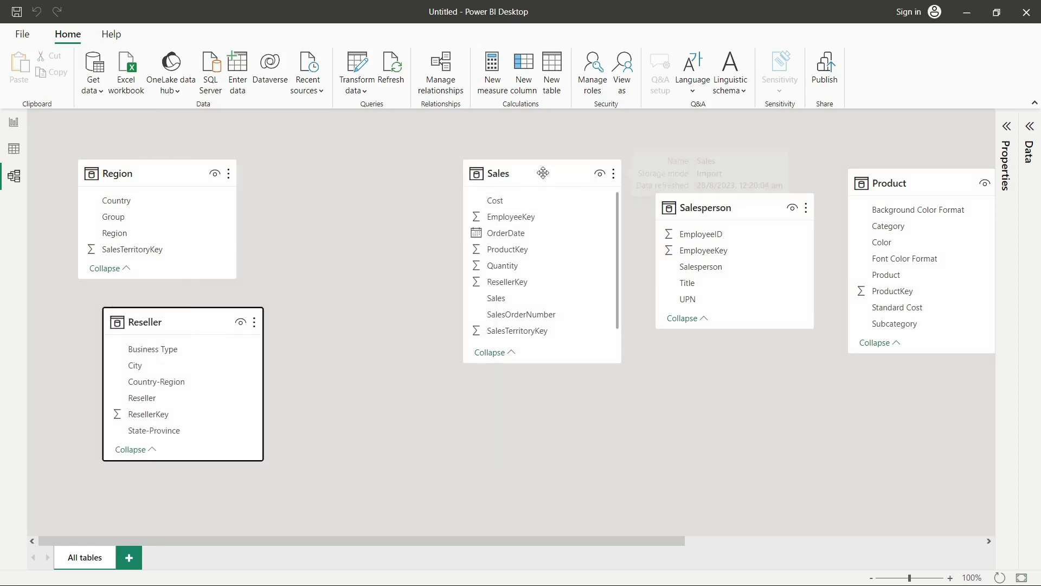
drag(540, 174, 402, 142)
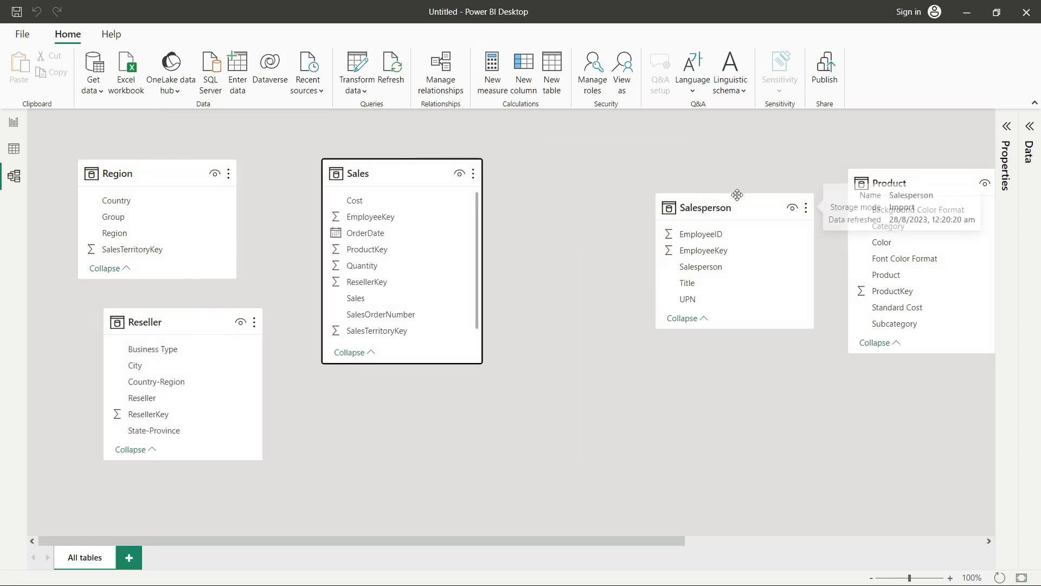
Shorten the Salesperson card and place it to the right of Sales, with the Product card below it
drag(736, 198, 586, 346)
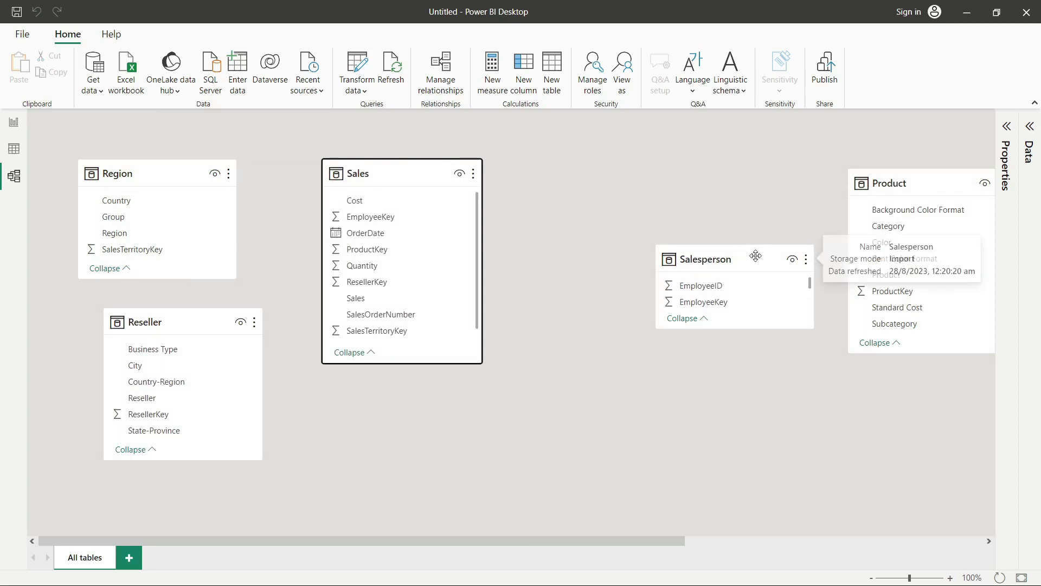
drag(756, 259, 661, 174)
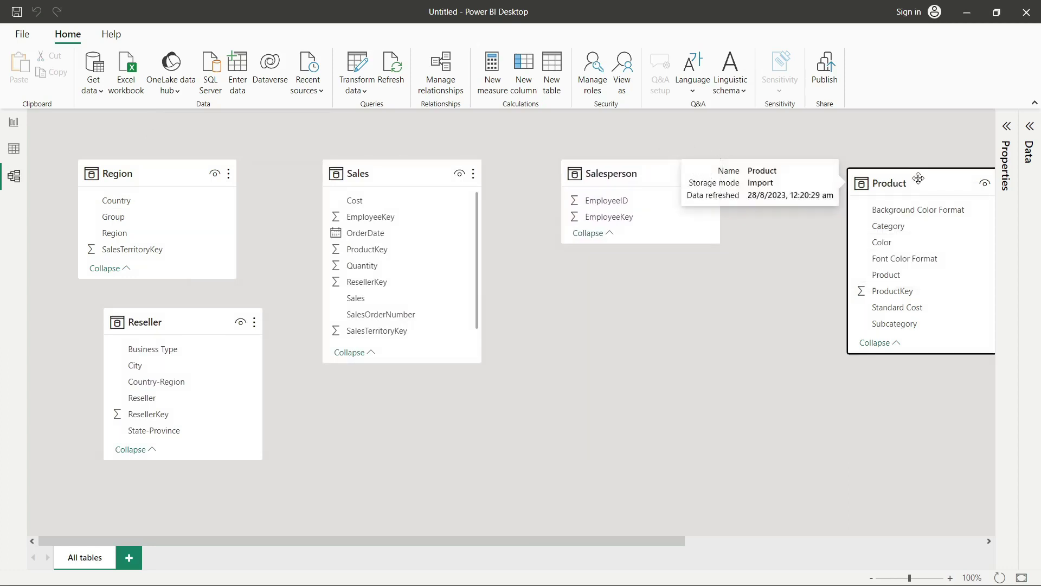
drag(918, 174, 582, 333)
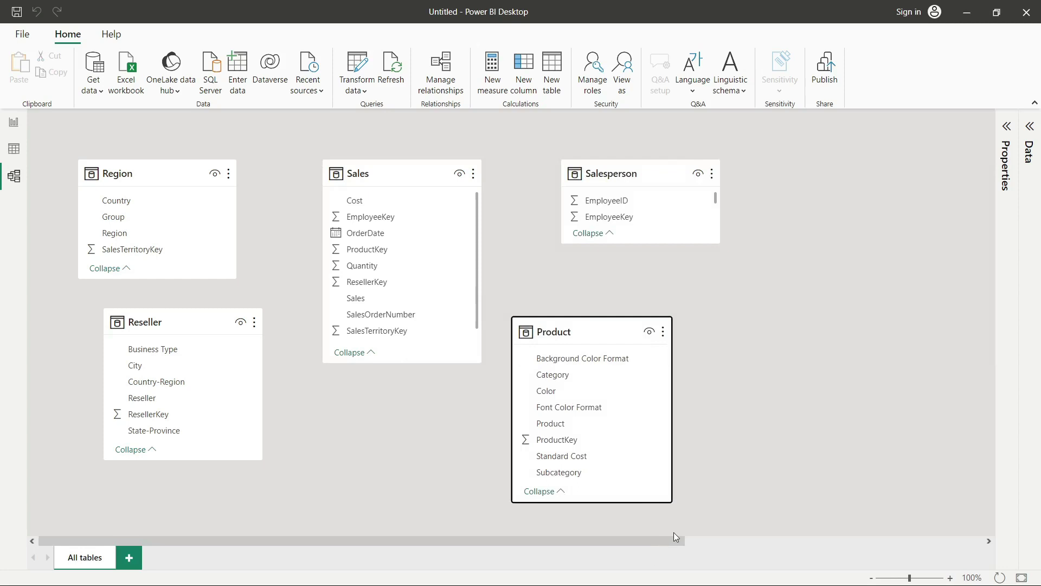
Bring SalespersonRegion closer to Salesperson, place the Targets card beneath Sales, and shift Product further right in the diagram
drag(673, 543, 846, 545)
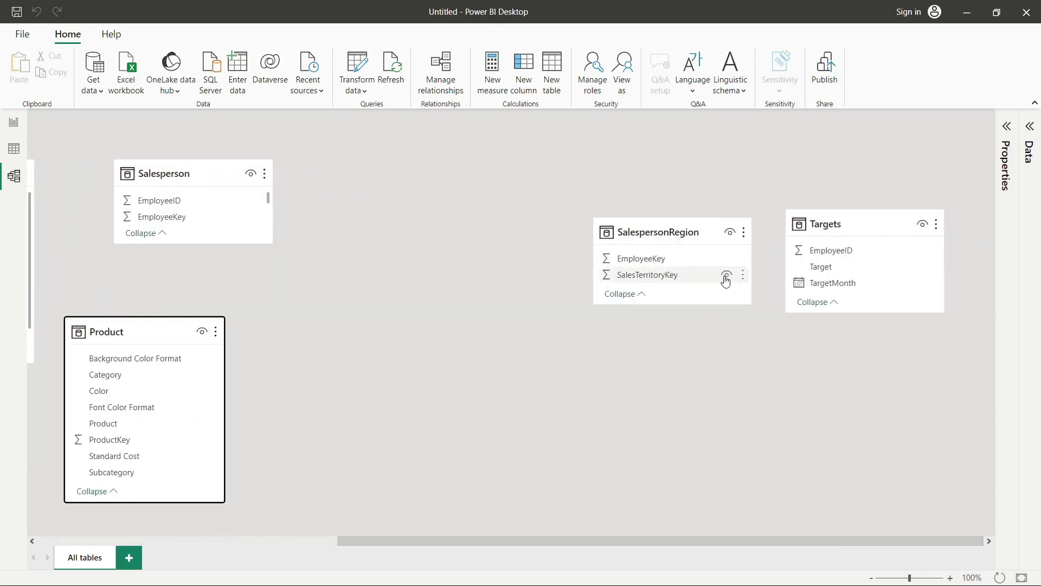
drag(708, 232, 490, 278)
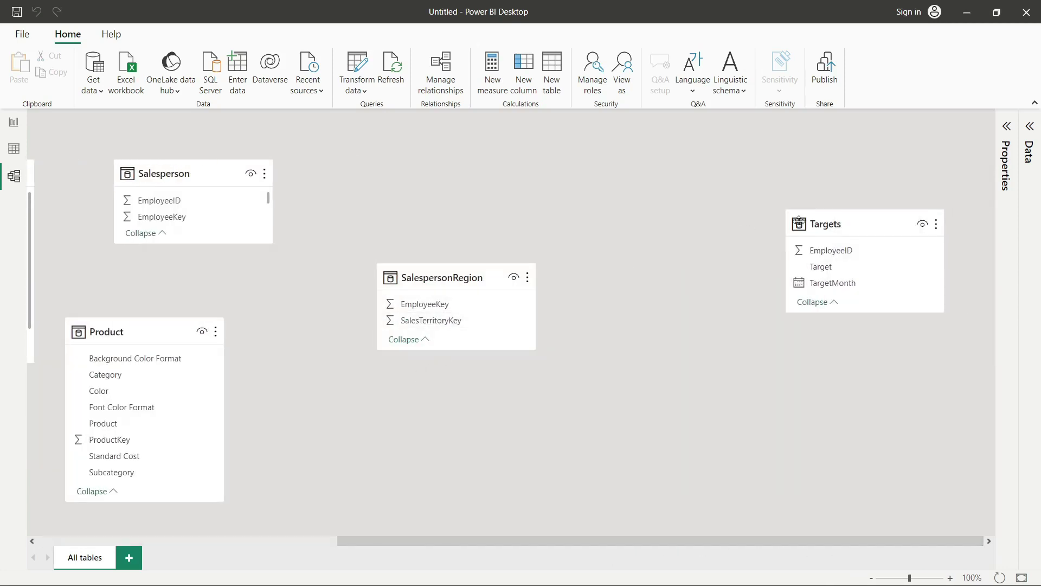
drag(849, 230, 256, 436)
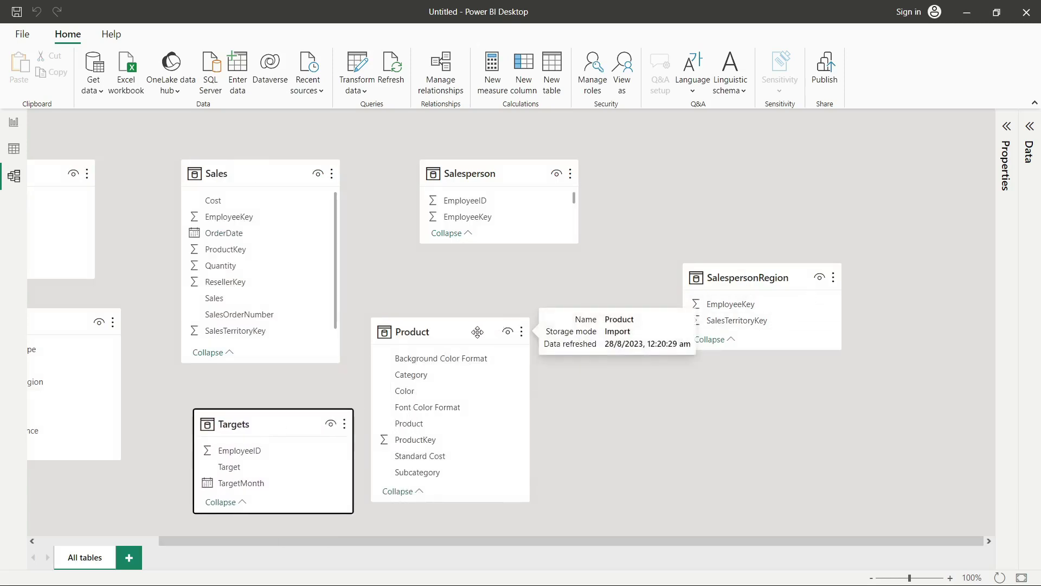
drag(477, 331, 598, 343)
drag(564, 539, 553, 540)
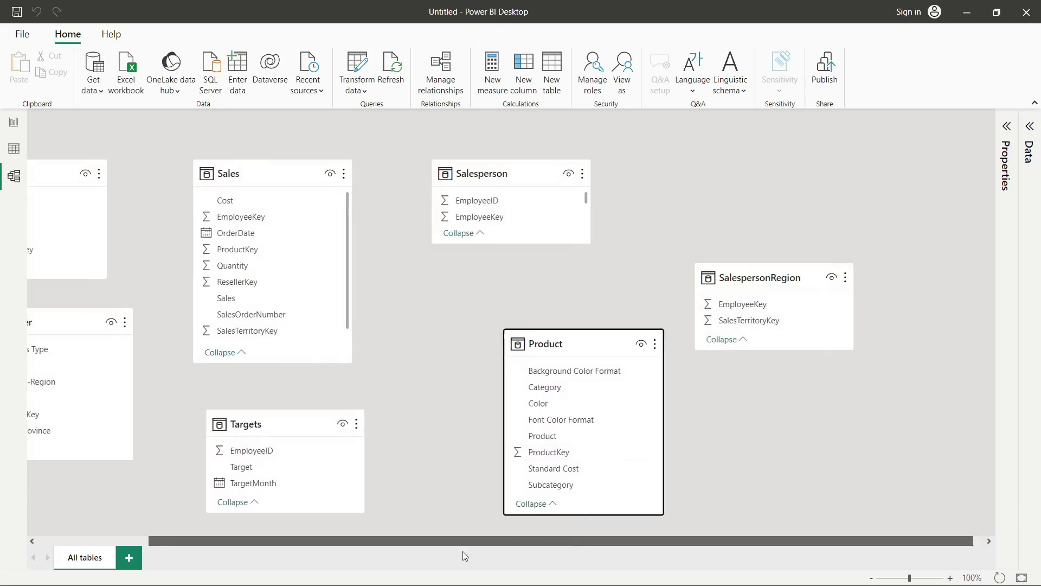
drag(463, 551, 329, 567)
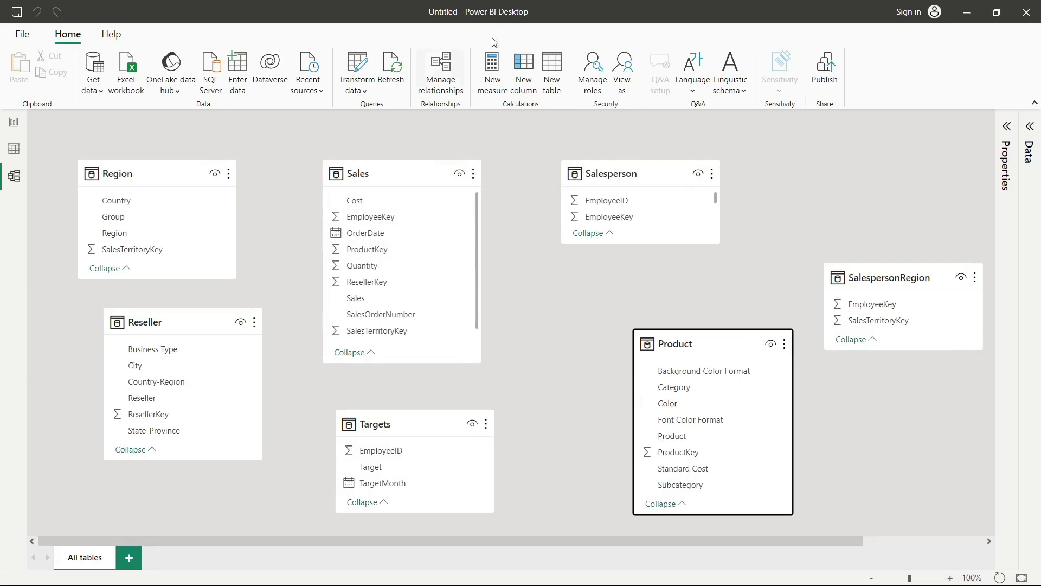
Autodetect the relationships between the model's tables and return to the diagram
click(449, 73)
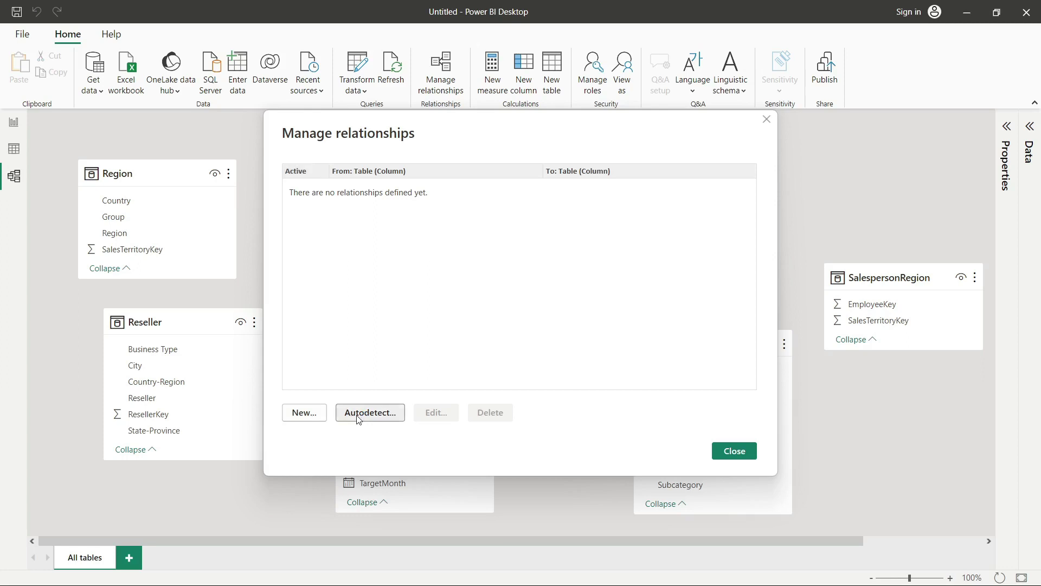
click(357, 417)
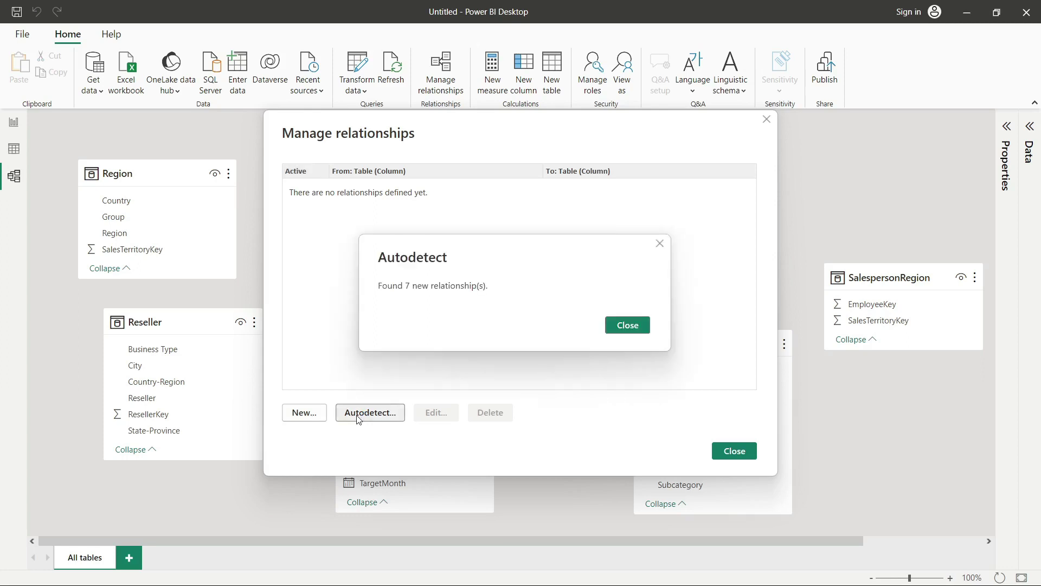
click(629, 326)
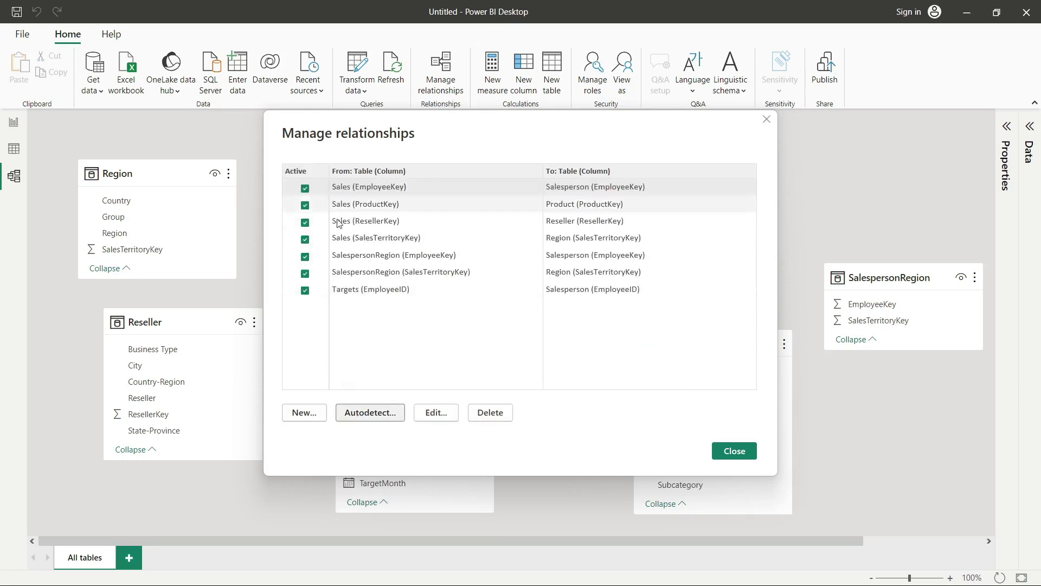
click(750, 451)
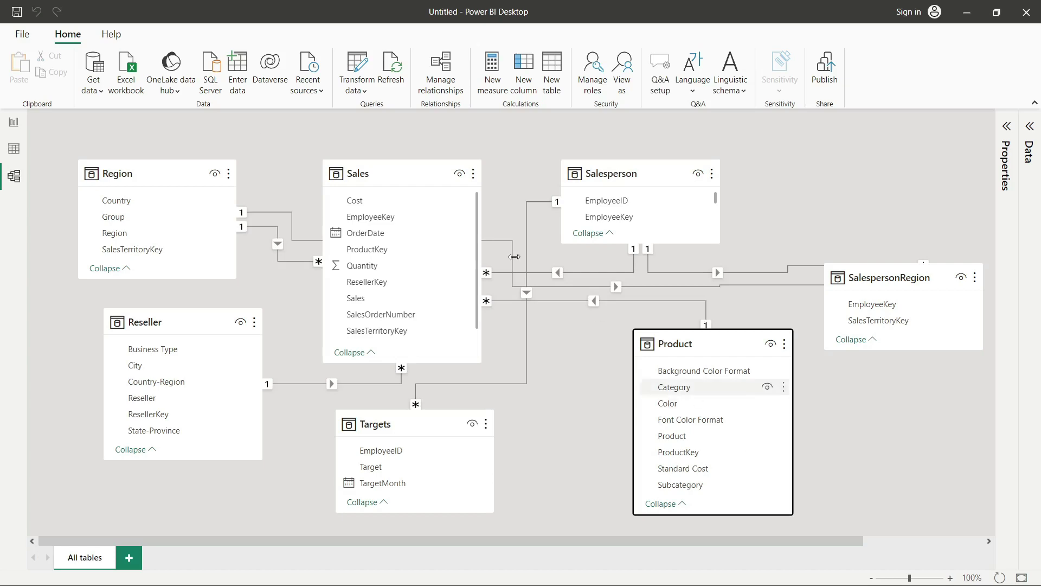
Return to the report page and replace the Reseller field with City in the column chart
click(17, 129)
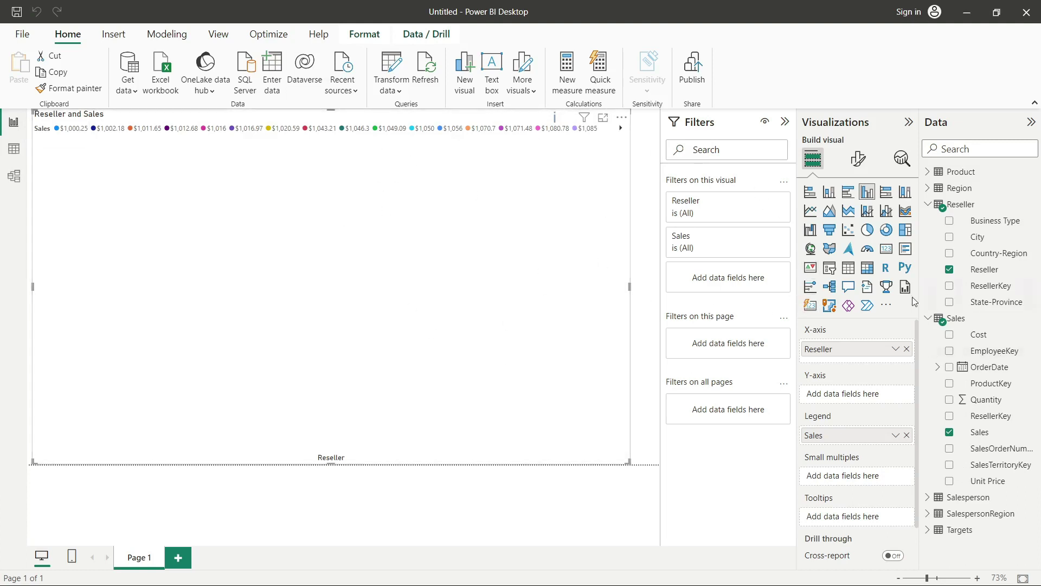
click(949, 237)
click(950, 269)
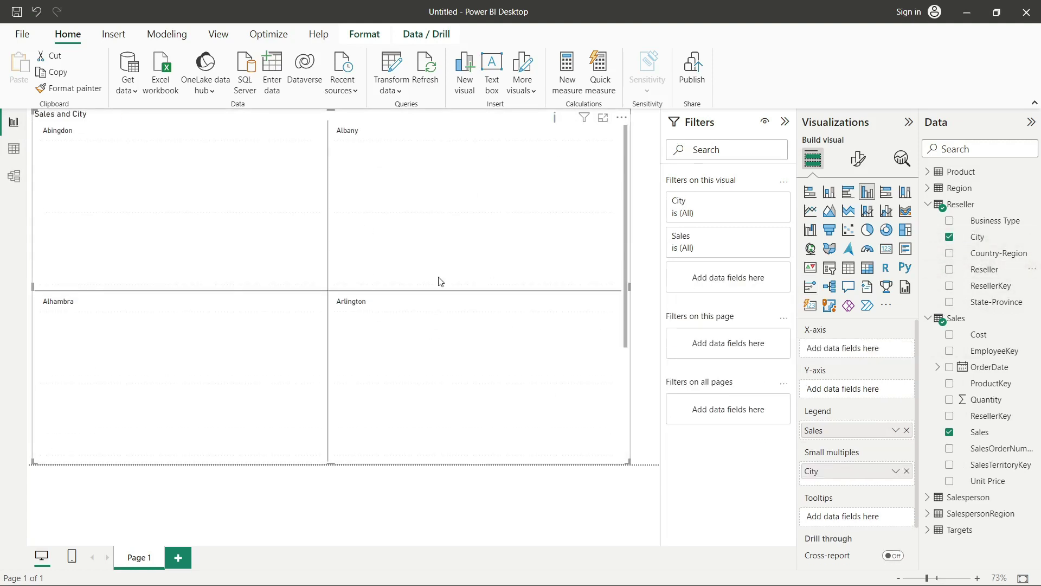
Change the visual to a clustered bar chart and replace its Sales field with Cost from the Sales table
click(851, 198)
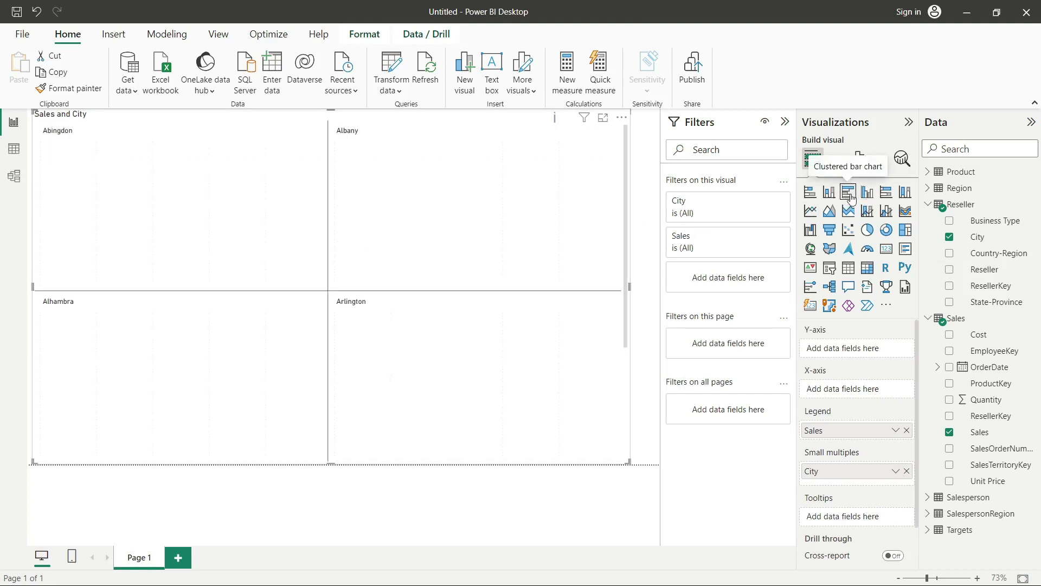
click(948, 433)
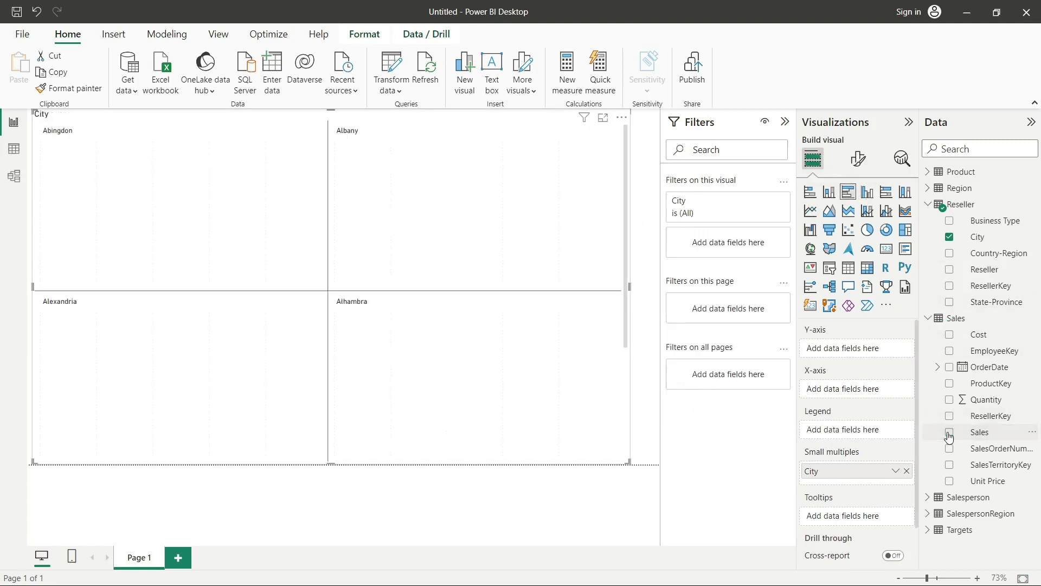
click(949, 335)
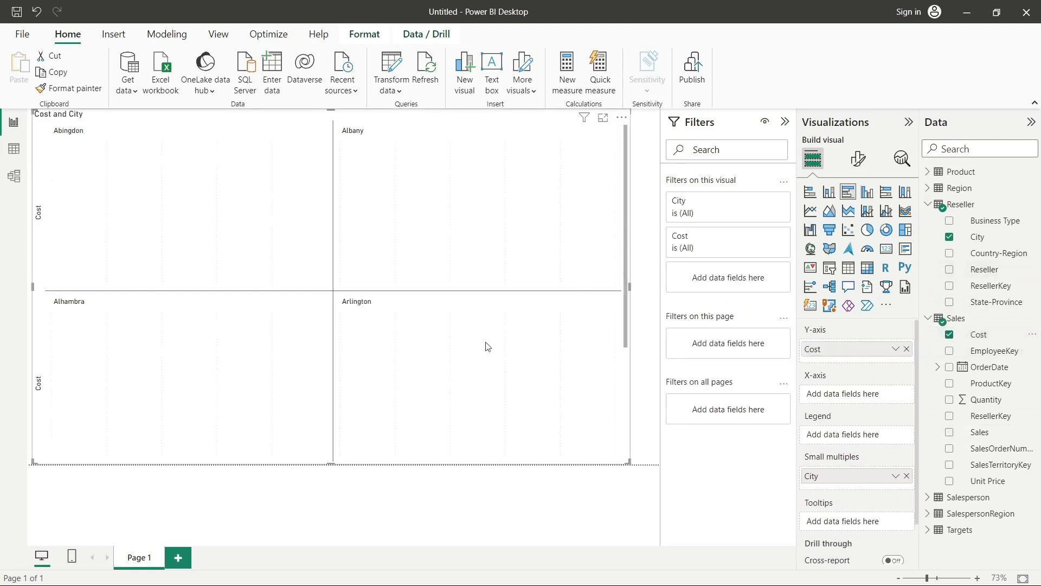
Return to the model diagram and move the SalespersonRegion card closer to Salesperson
click(15, 176)
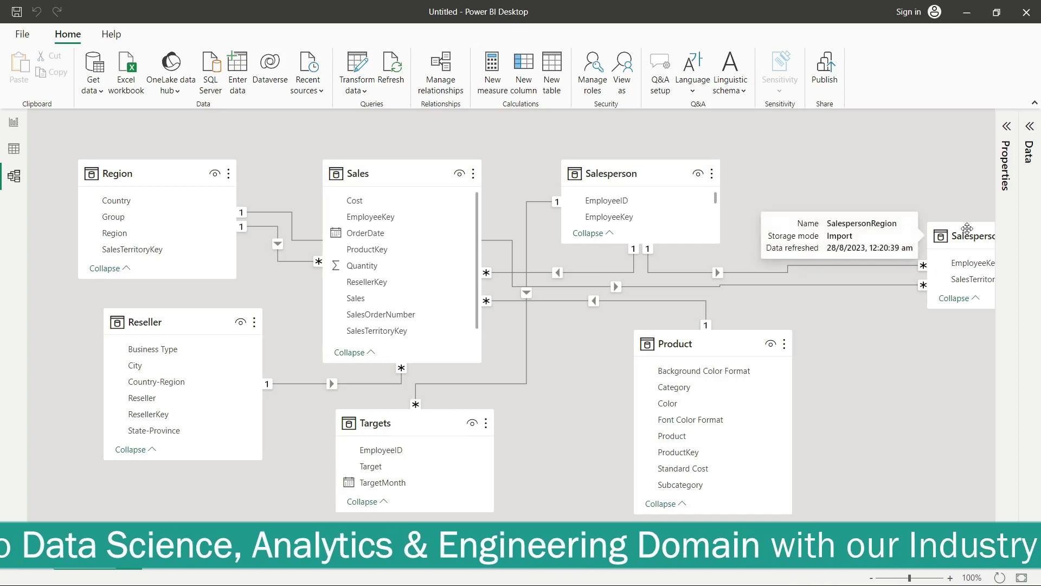
drag(959, 234, 812, 223)
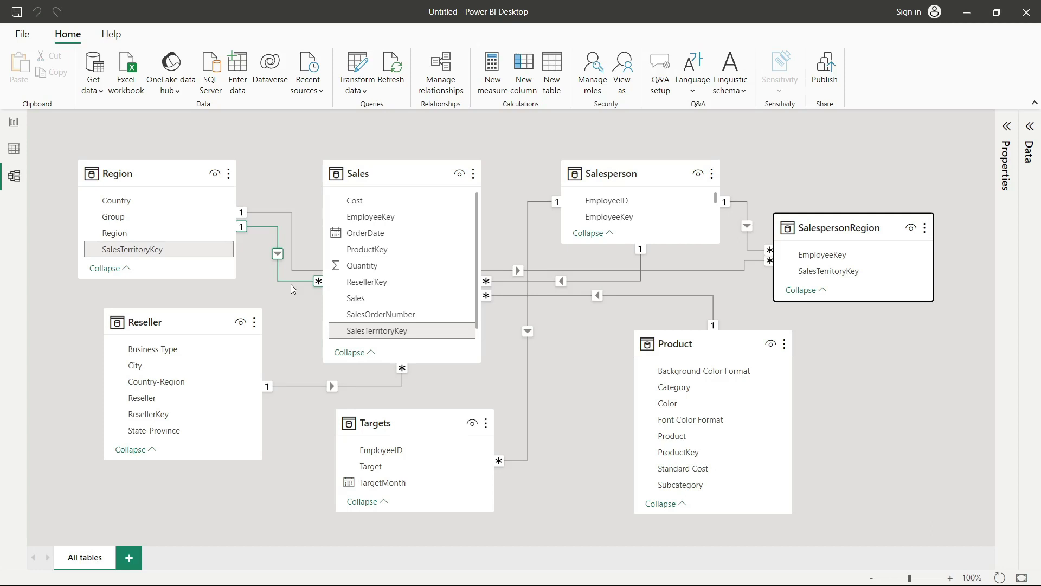
Edit the relationship between Sales and Region and set its cross filter direction to Both
click(277, 253)
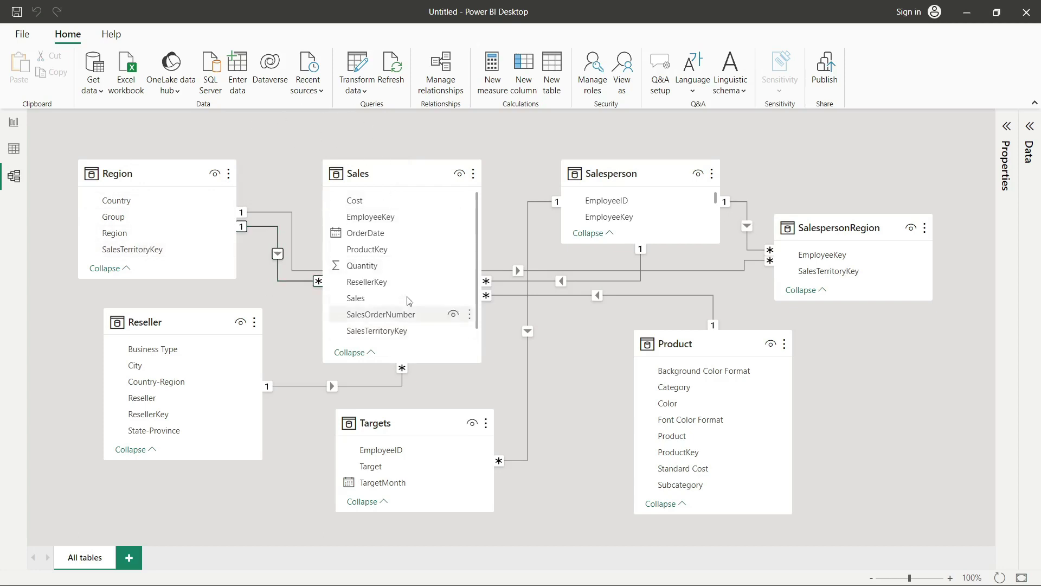
double_click(278, 254)
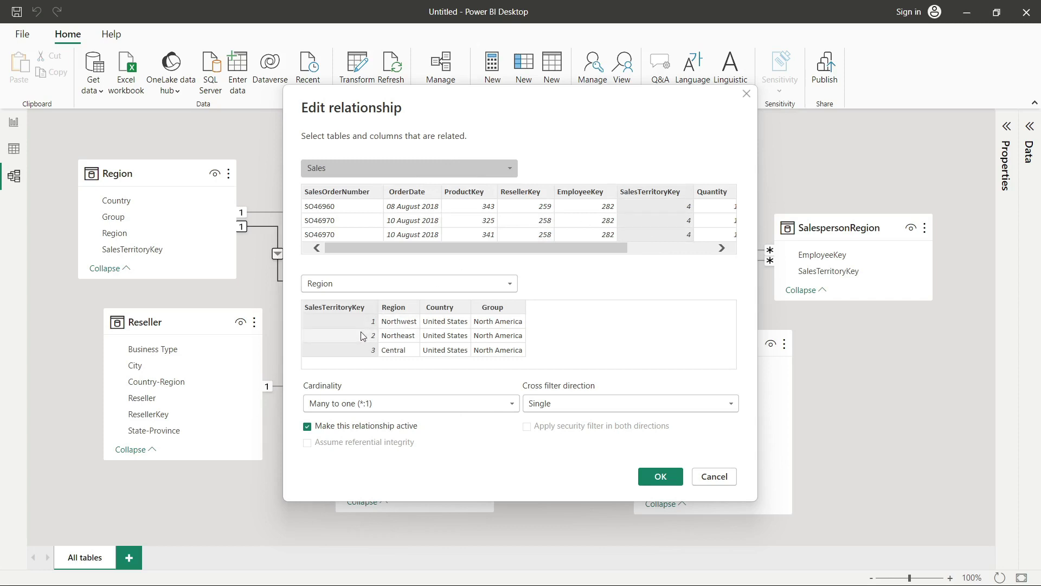
click(587, 407)
click(572, 431)
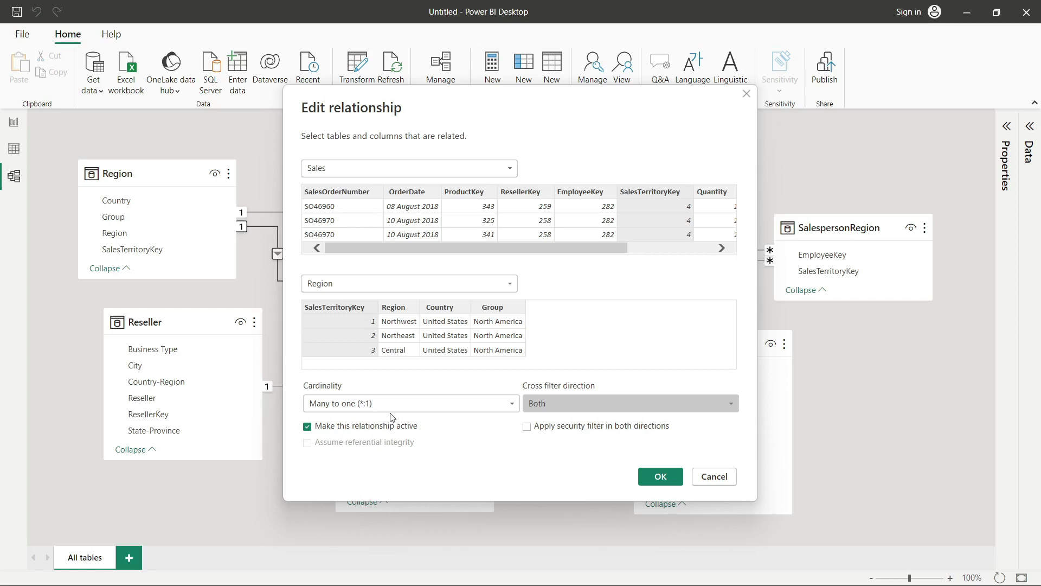
Try the One to one, One to many and Many to many cardinalities for the Sales and Region relationship
click(429, 408)
click(391, 430)
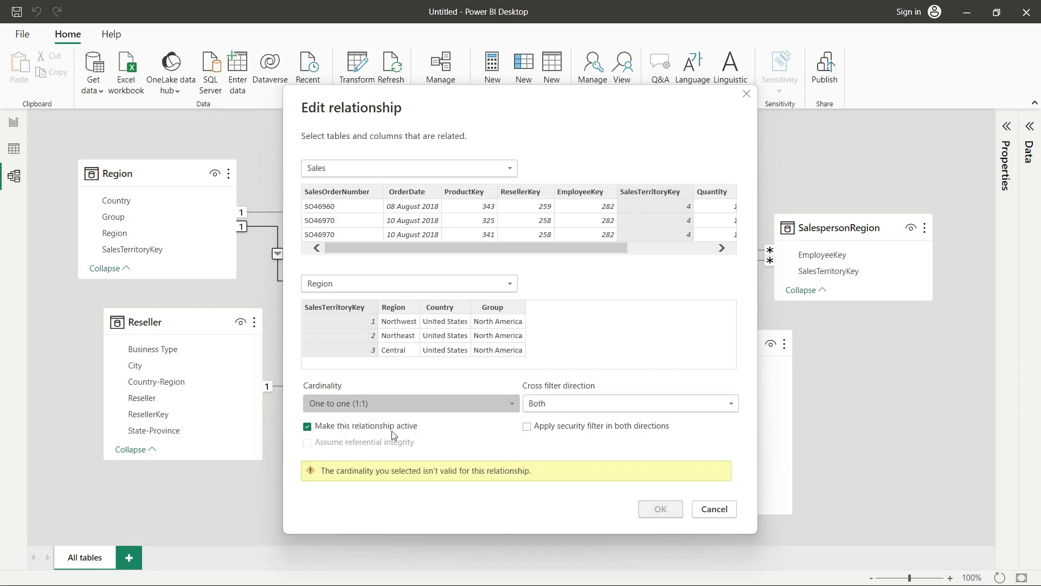
click(456, 403)
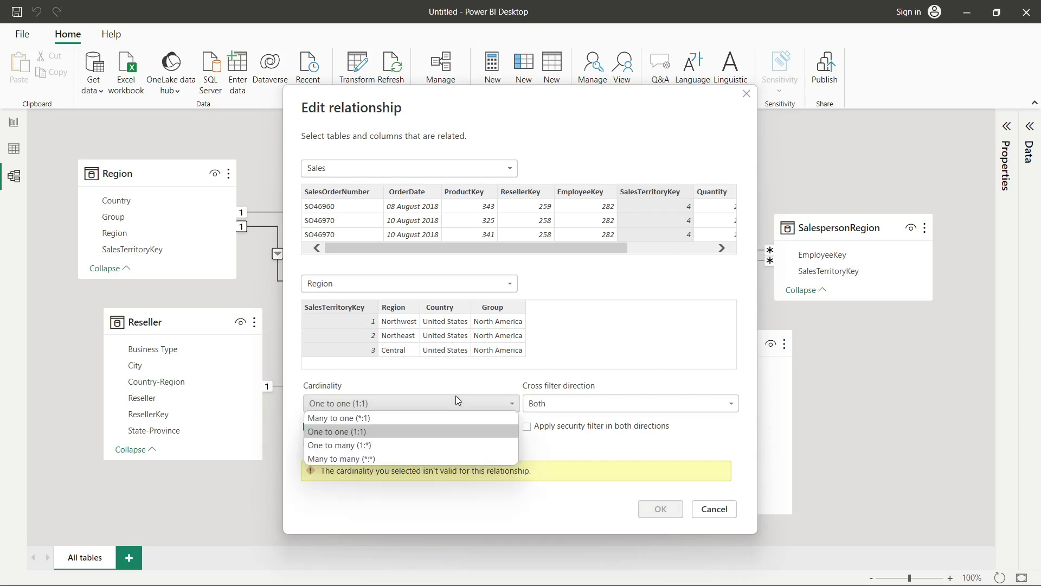
click(408, 445)
click(496, 406)
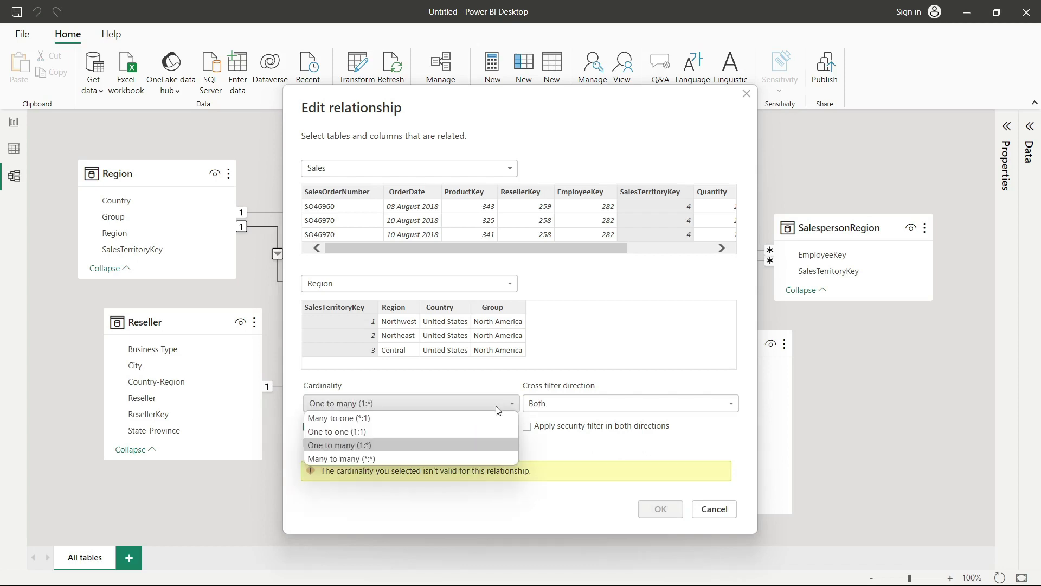
click(560, 450)
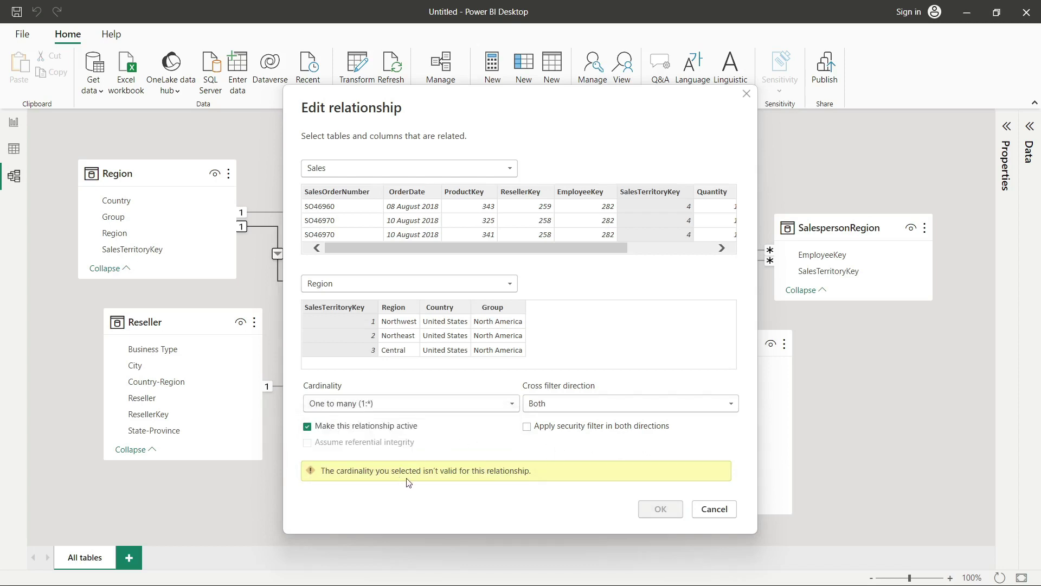
click(486, 399)
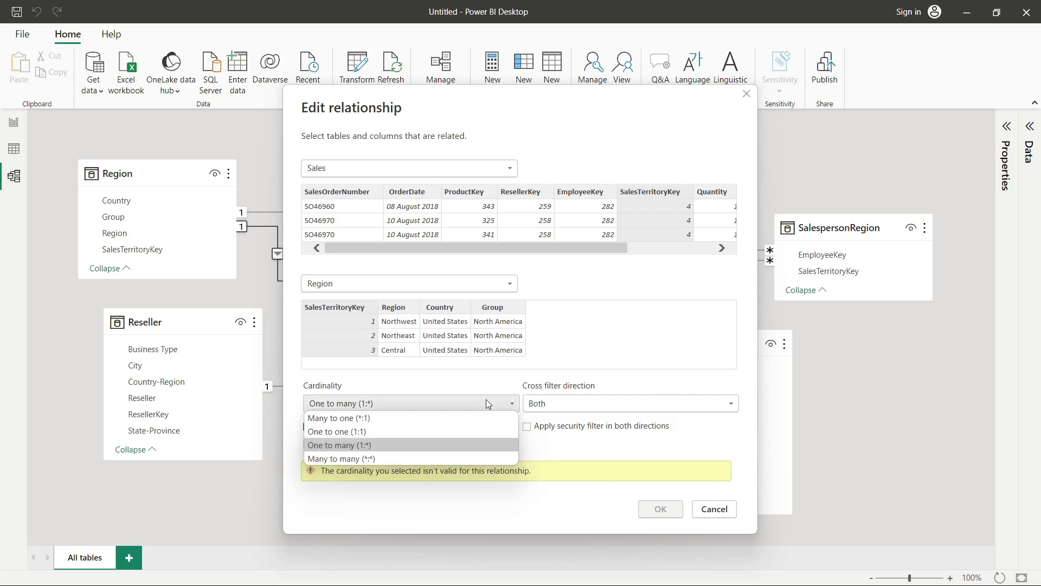
click(424, 458)
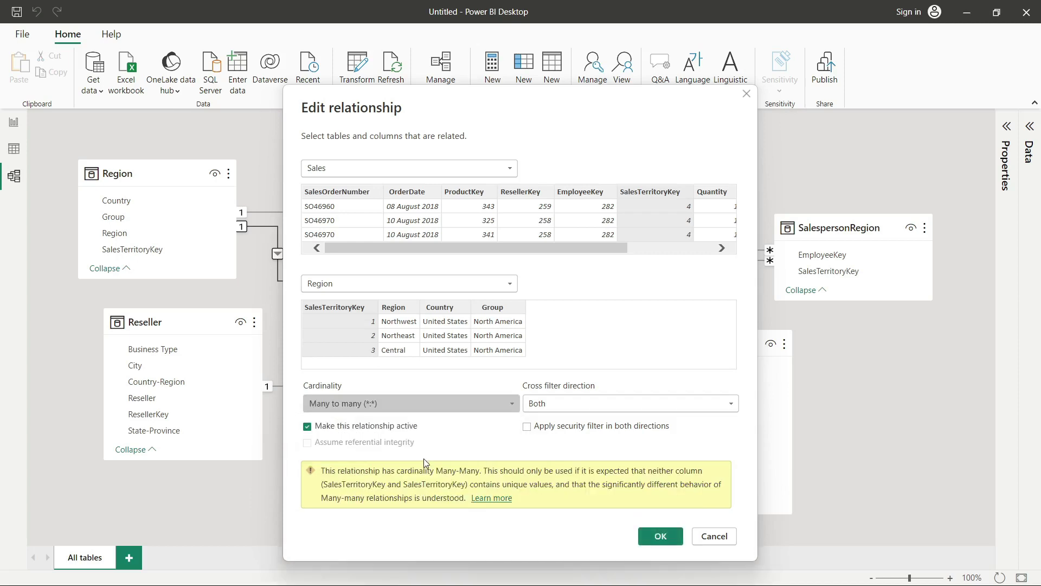
Set the relationship's cardinality back to Many to one (*:1) and apply the changes
click(476, 405)
click(402, 423)
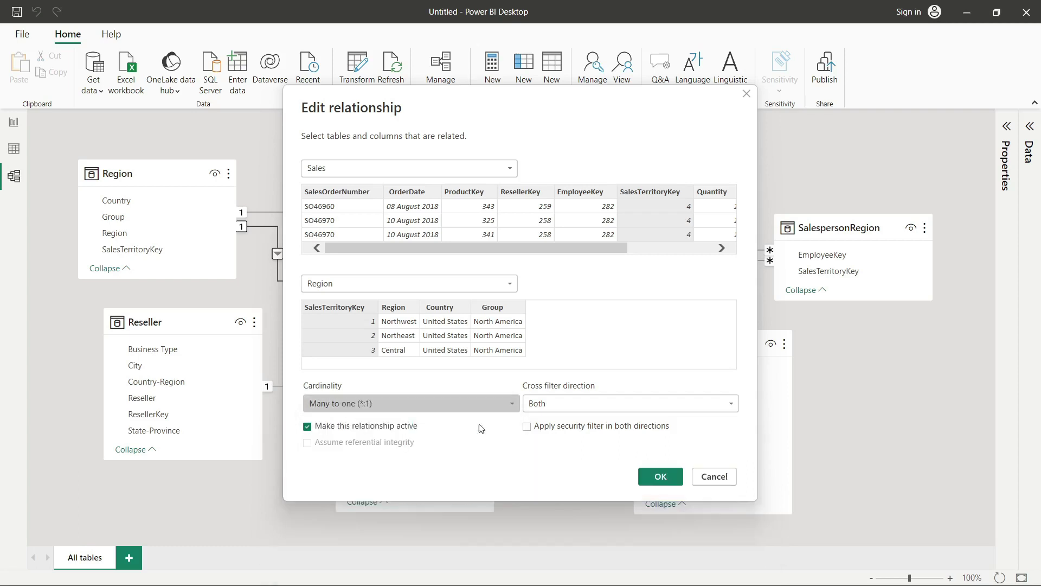
click(677, 473)
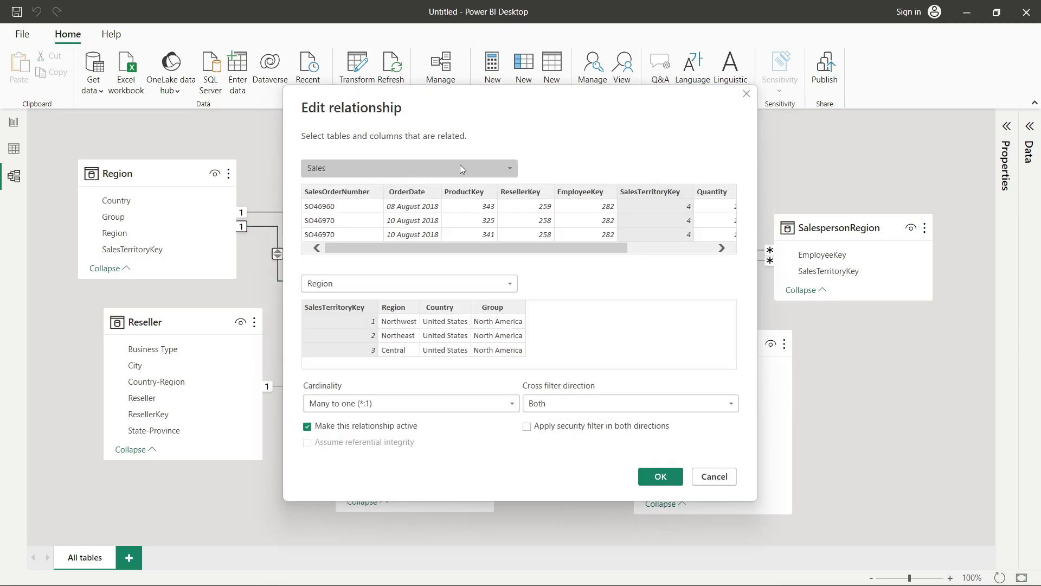
Try reversing the relationship with Region as the first table and Sales as the second, and discard the change
click(460, 164)
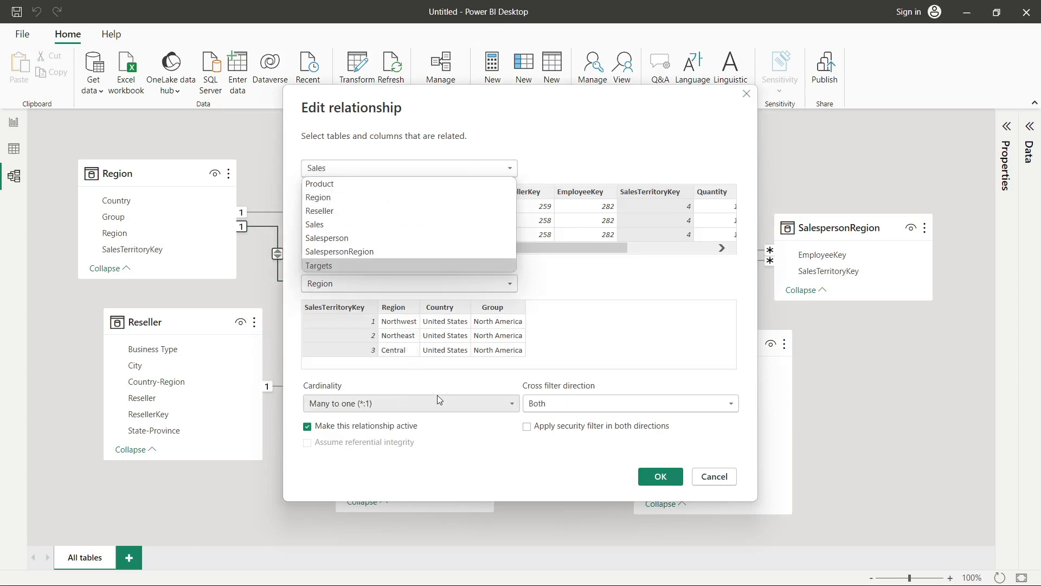
click(385, 202)
click(366, 283)
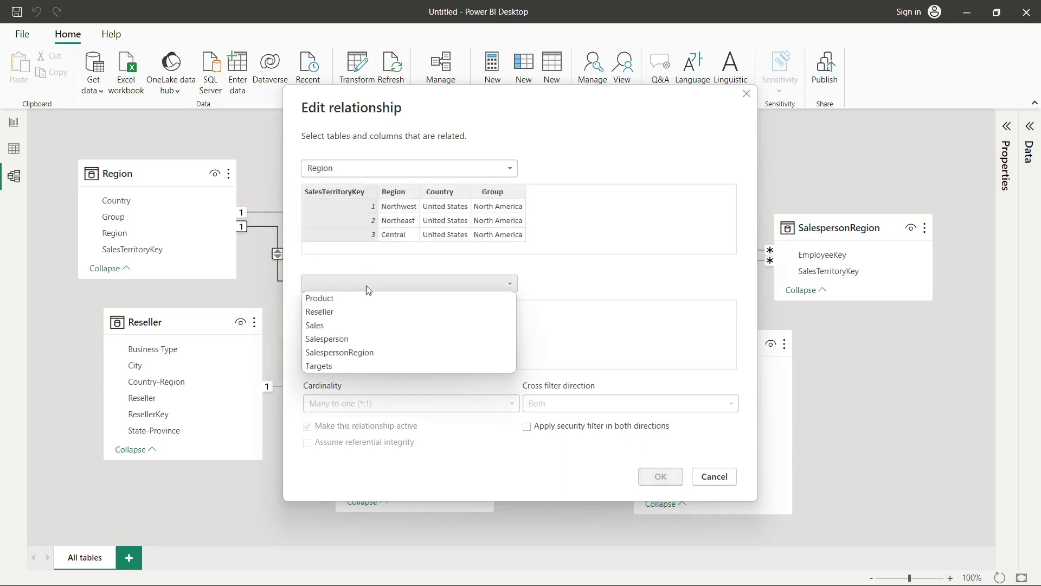
click(349, 326)
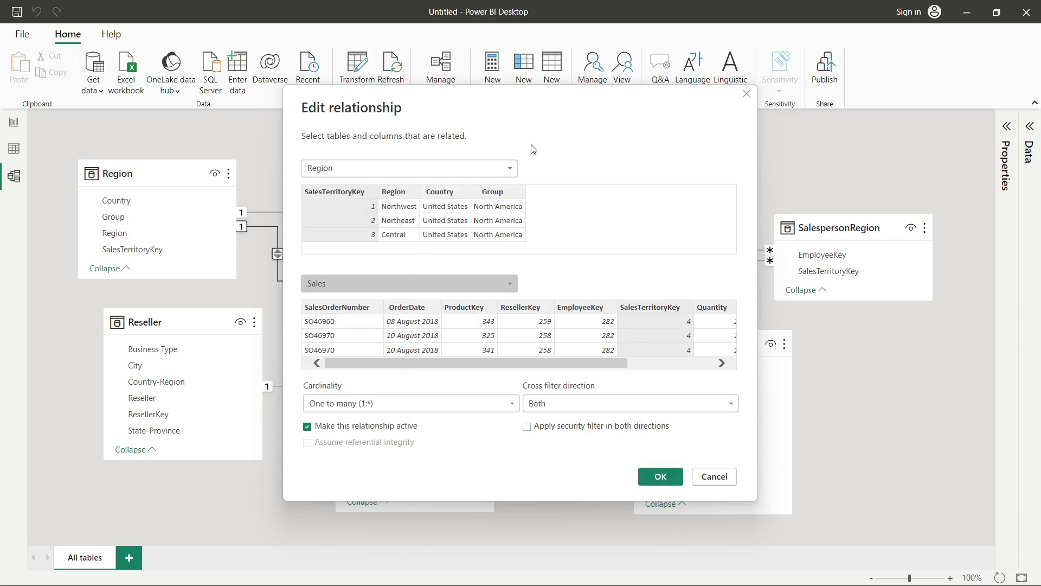
click(715, 477)
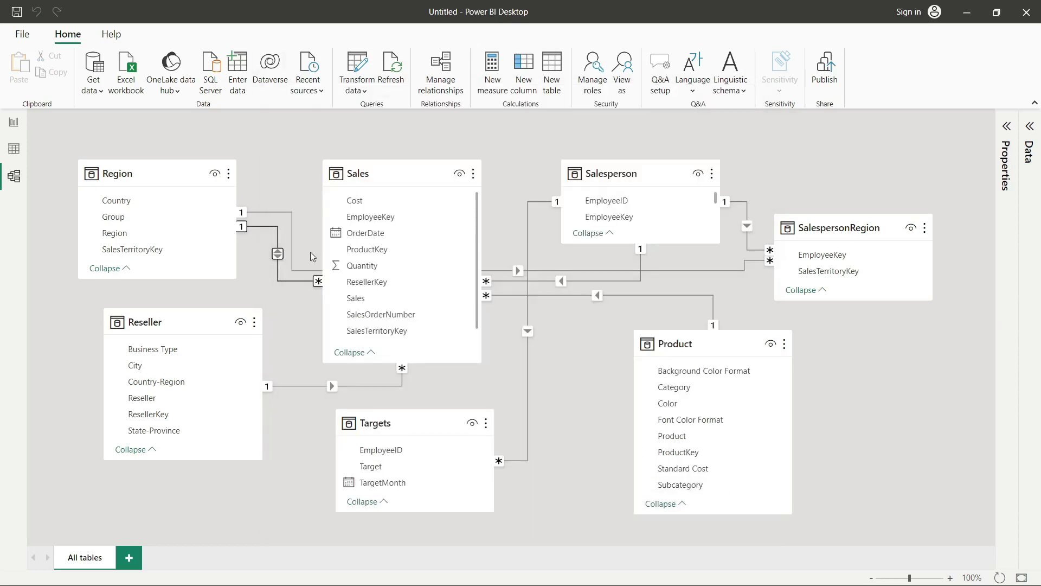
Delete the Sales table from the model and confirm the deletion
click(423, 165)
right_click(424, 136)
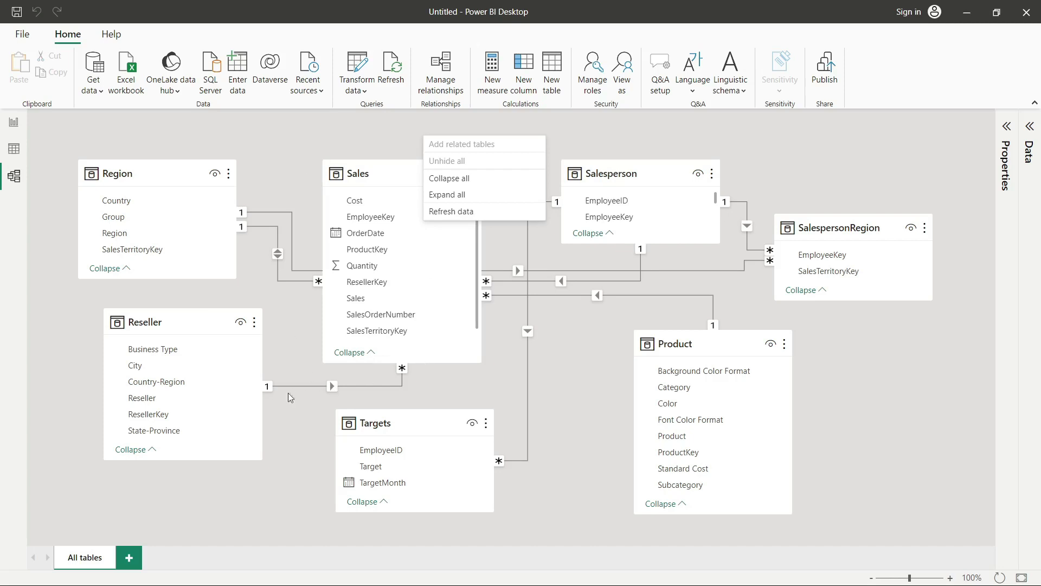
key(Escape)
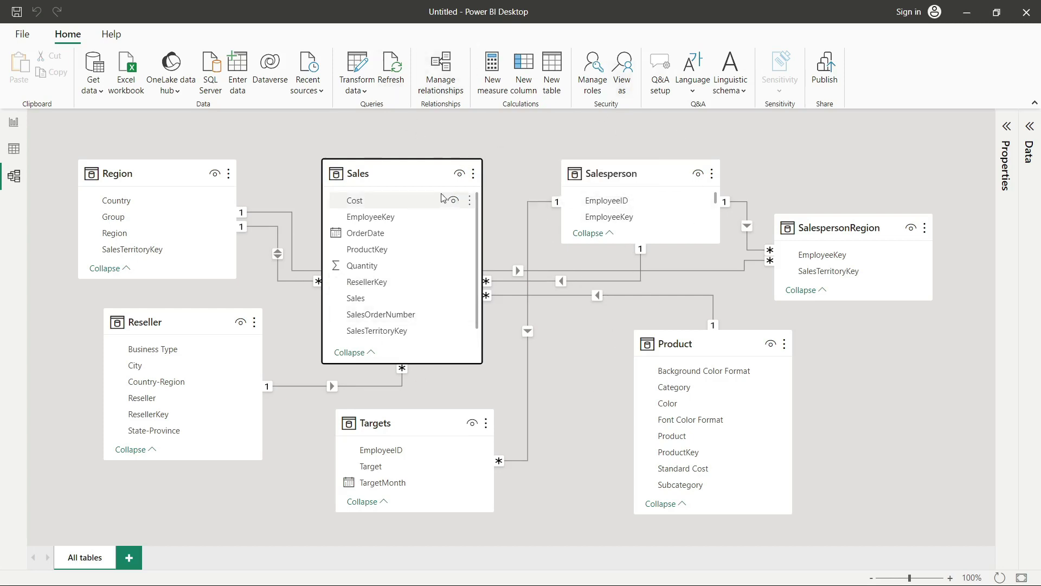
click(423, 176)
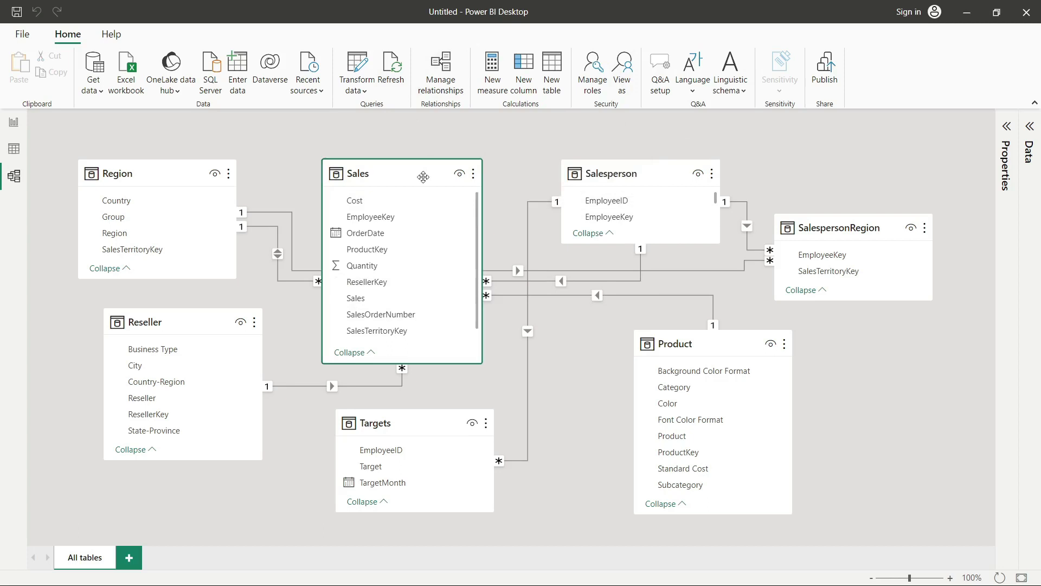
right_click(423, 177)
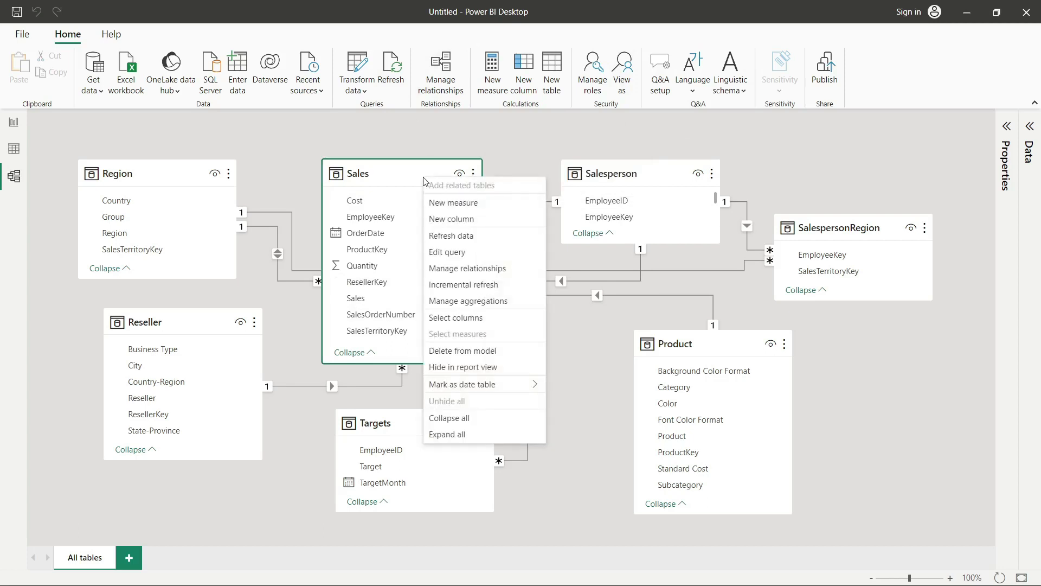
click(504, 351)
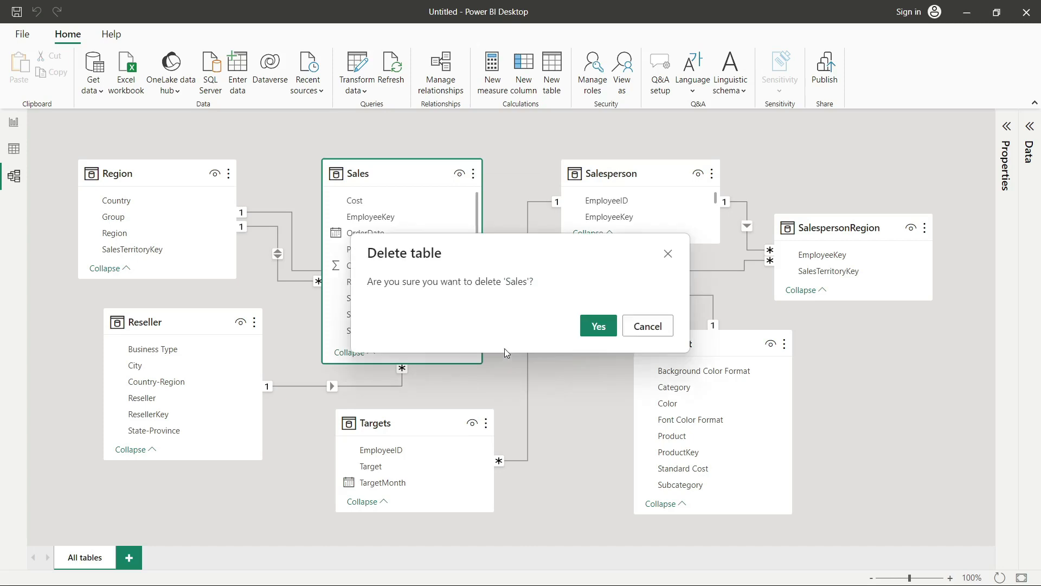
click(599, 325)
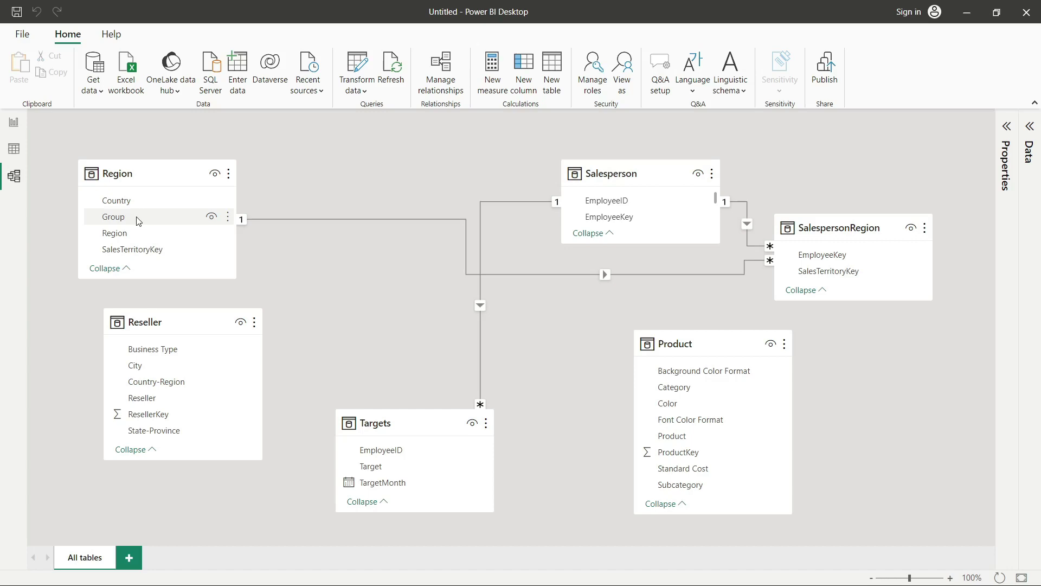
Start a new blank report and switch to the Book1 workbook in Excel
click(24, 38)
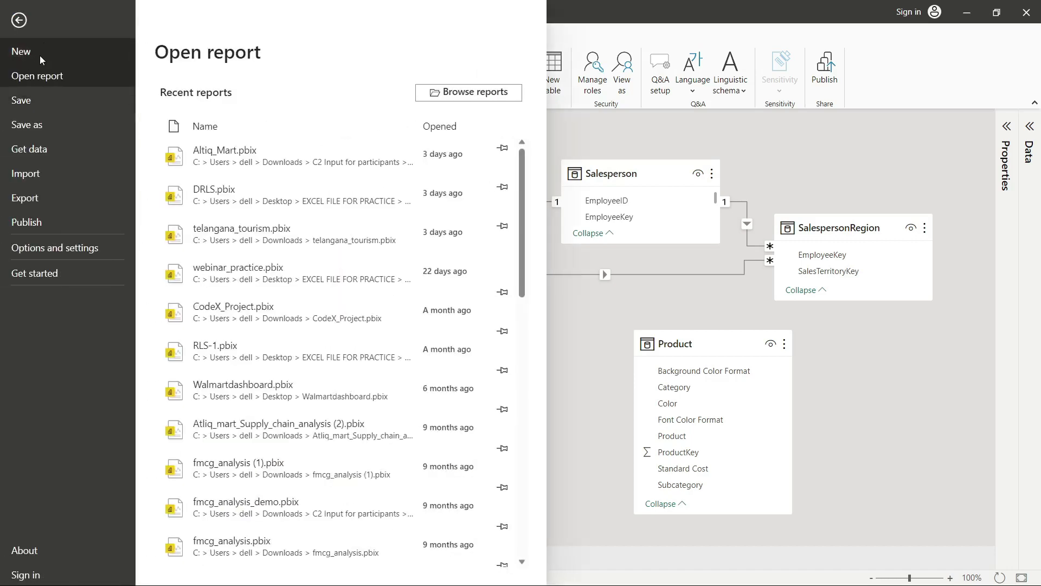
click(41, 55)
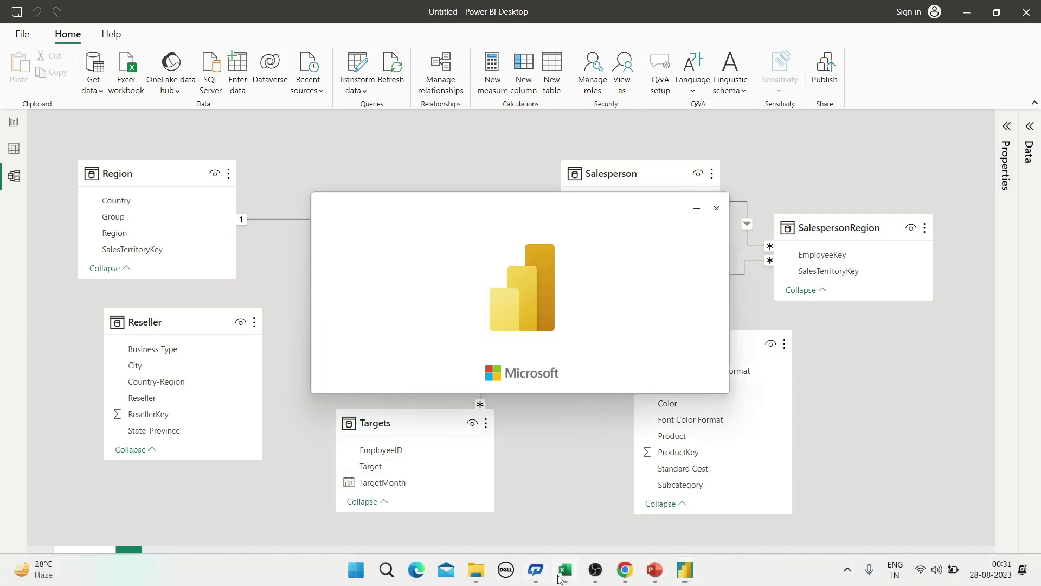
mouse_move(564, 572)
click(520, 497)
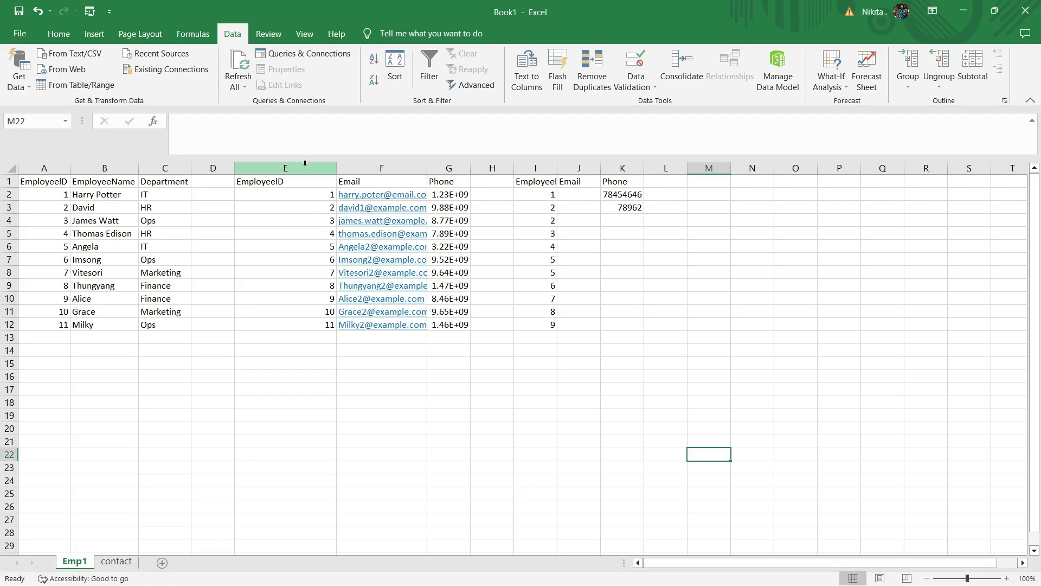
Autofit the Phone column G and apply Thick Outside Borders to the employee table in A1:C12
double_click(472, 169)
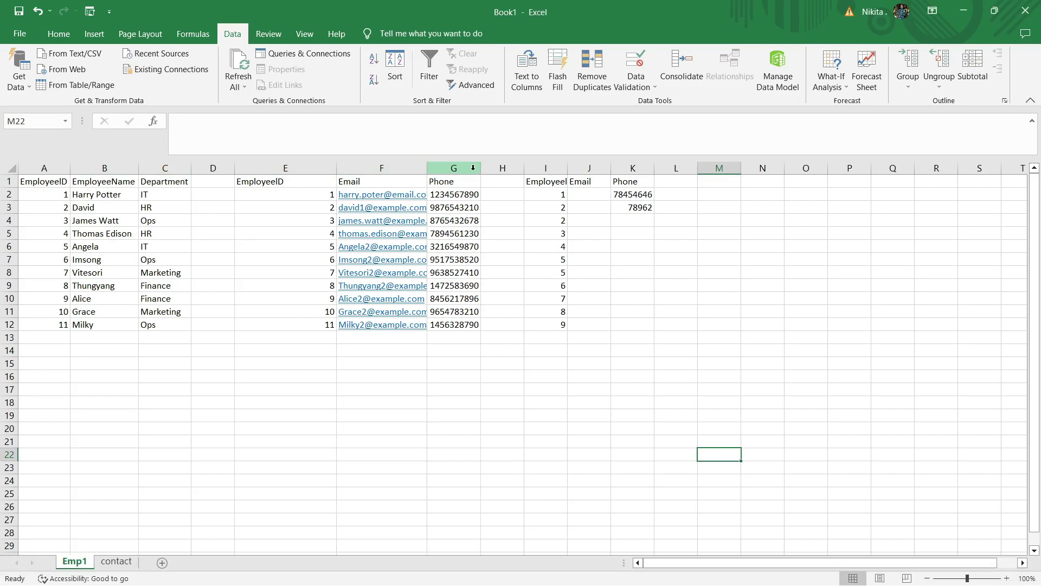
click(67, 185)
drag(67, 185, 165, 324)
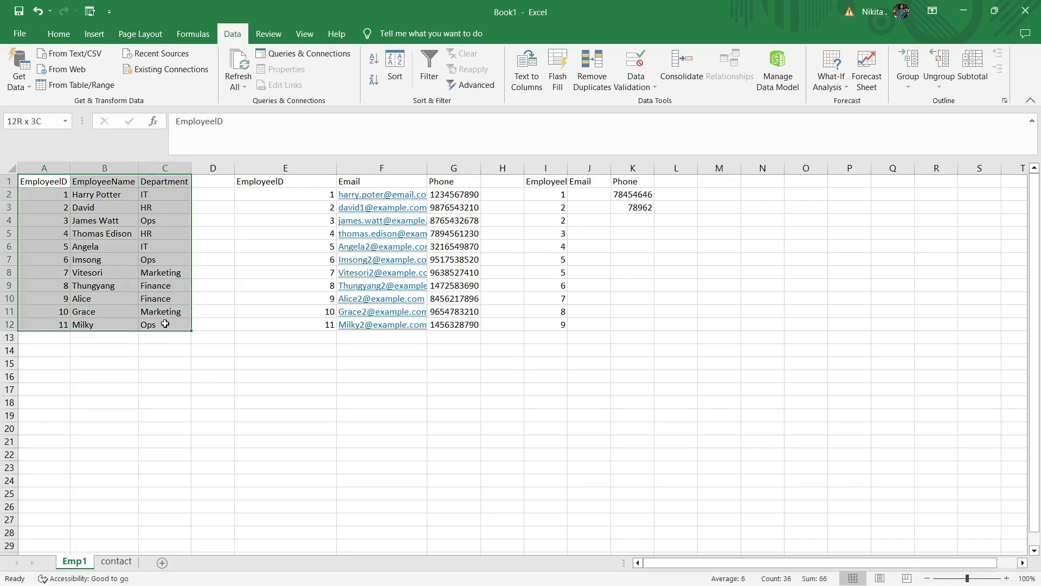
click(58, 34)
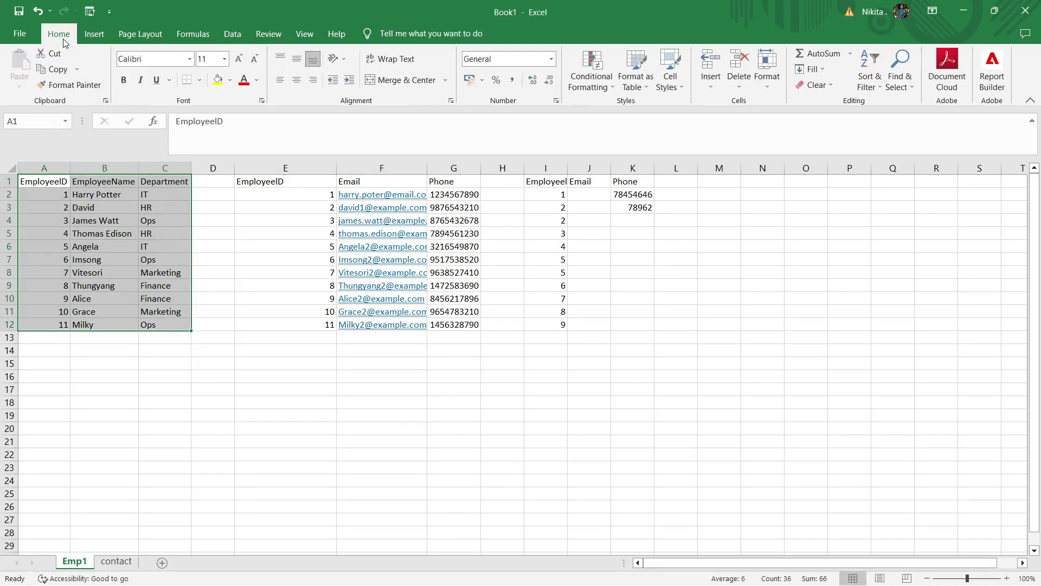
click(199, 81)
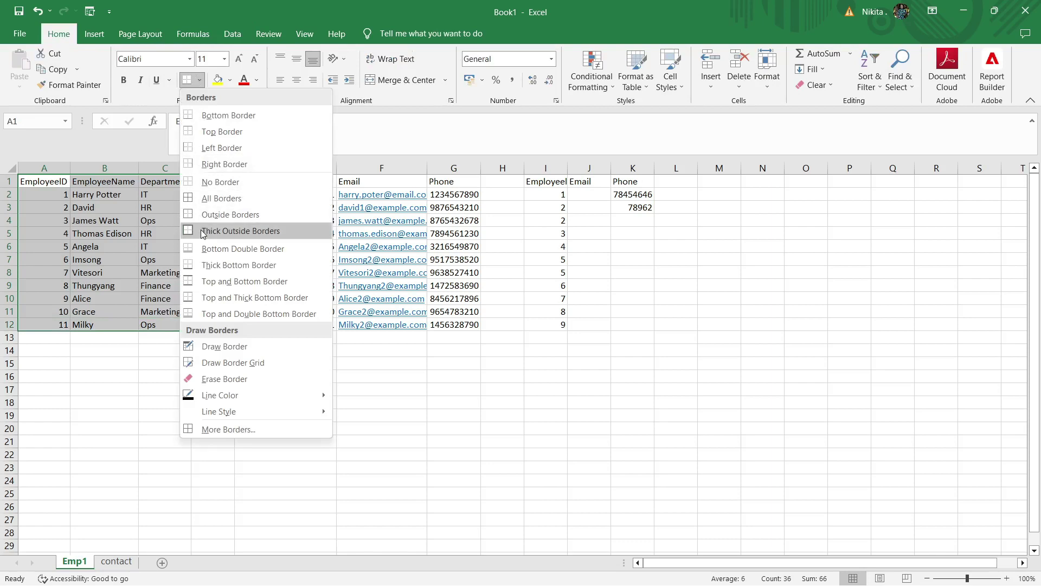
click(241, 230)
Apply an outside border to the contact table in E1:G12
drag(285, 181, 440, 325)
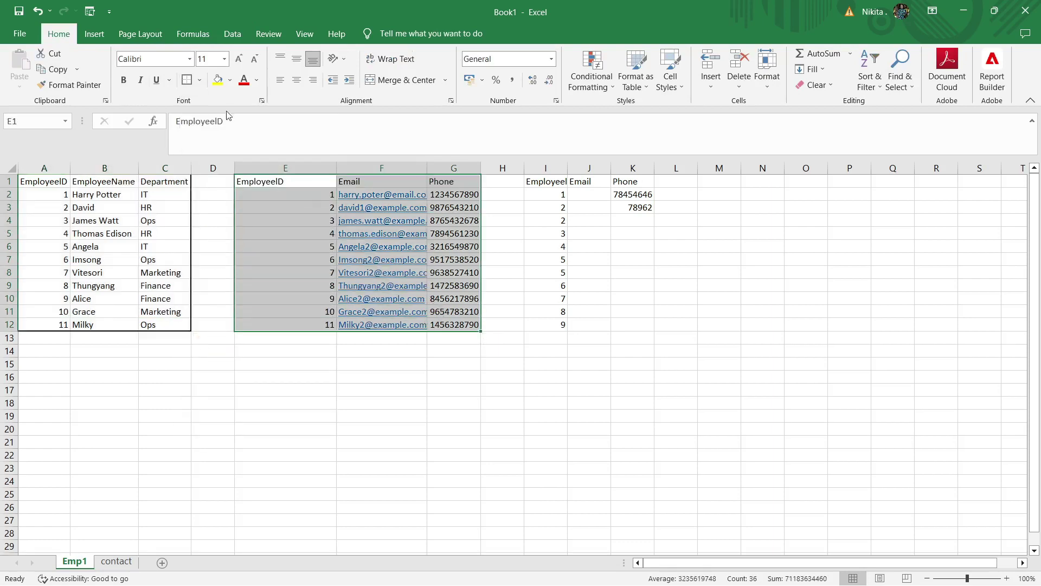
click(199, 79)
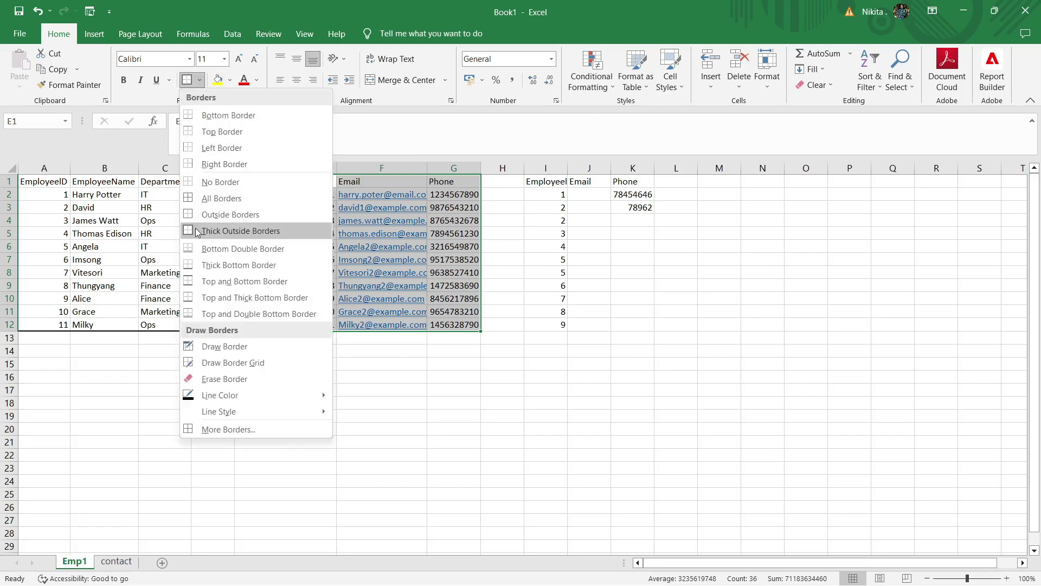
click(193, 217)
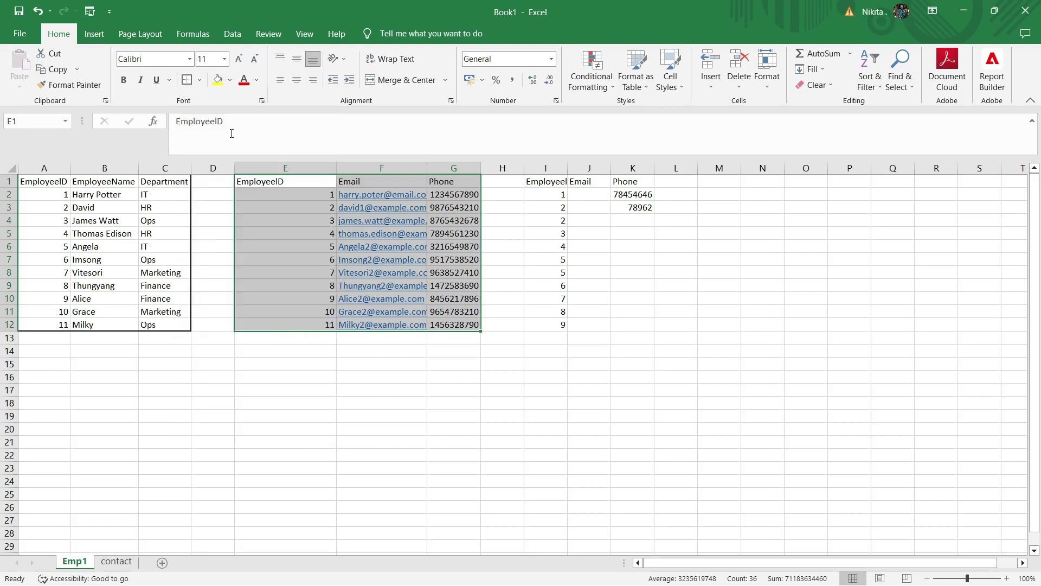
Centre the contact table's cells horizontally and vertically, and autofit the Email column F
click(297, 58)
click(297, 81)
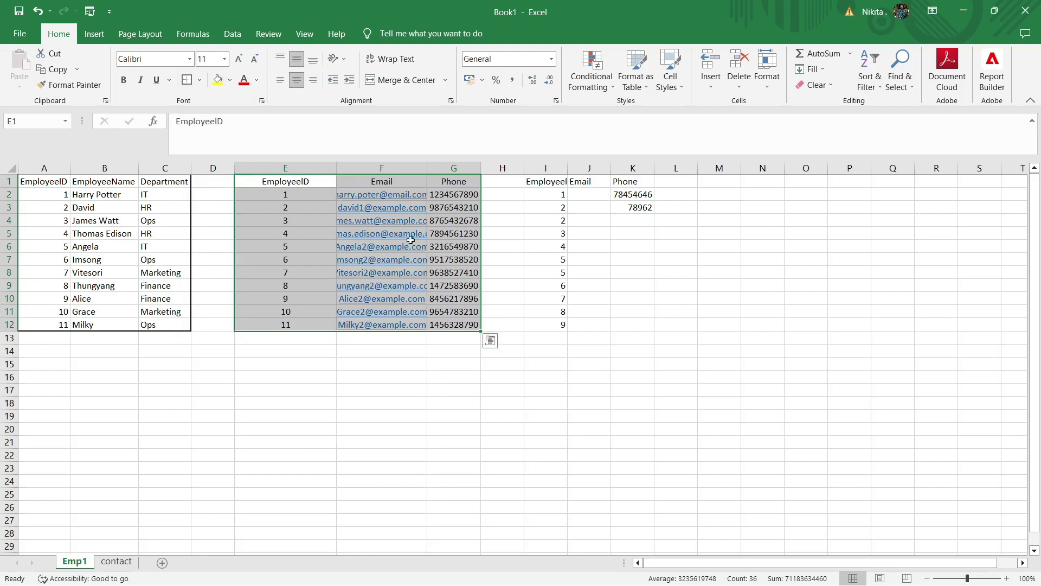
double_click(427, 168)
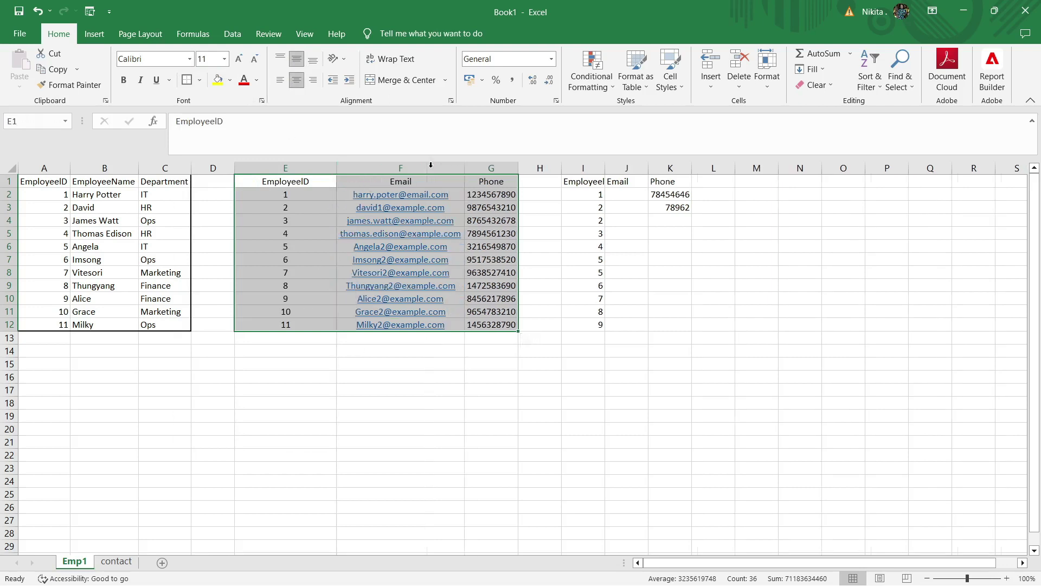
click(315, 429)
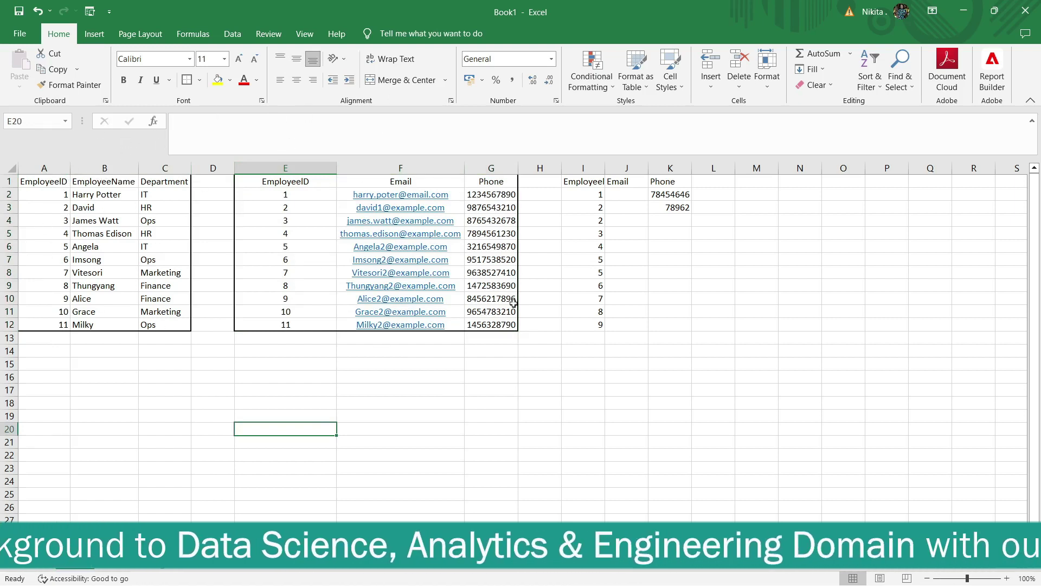
Copy the employee table A1:C12 and switch to the new Power BI Desktop report, dismissing its start screen
click(180, 326)
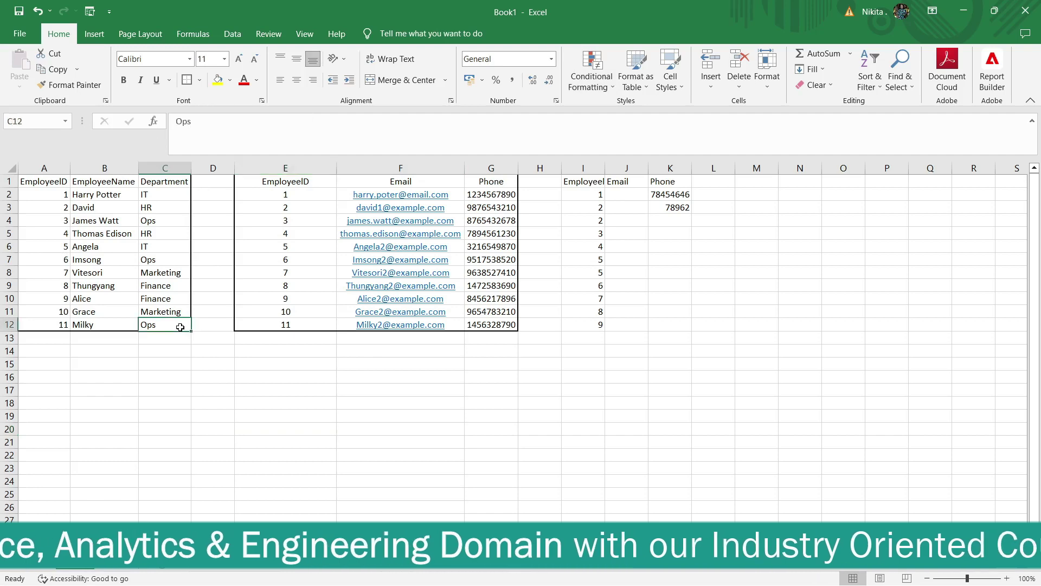
drag(180, 326, 25, 176)
key(ctrl+c)
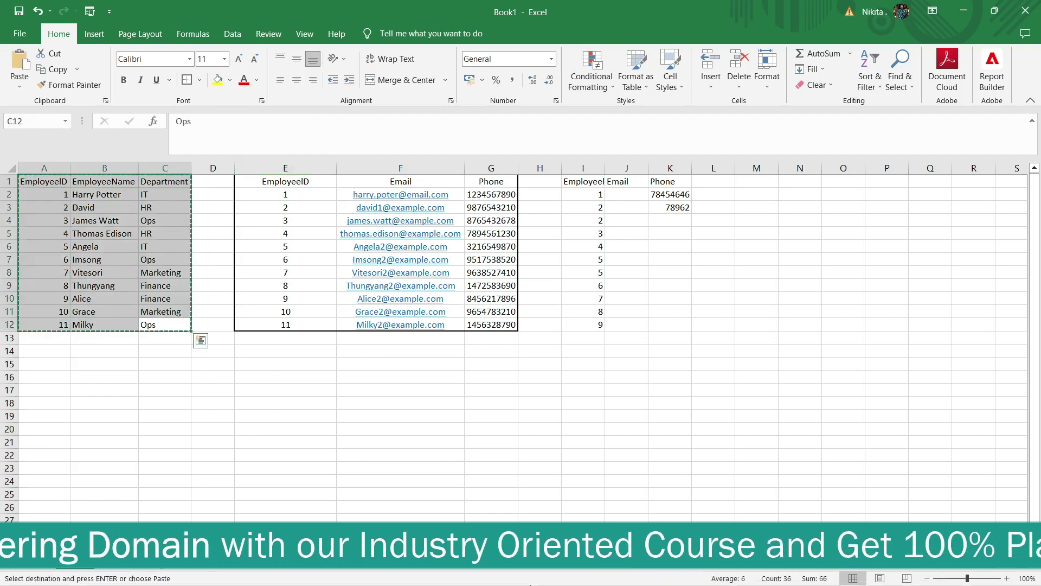
mouse_move(684, 572)
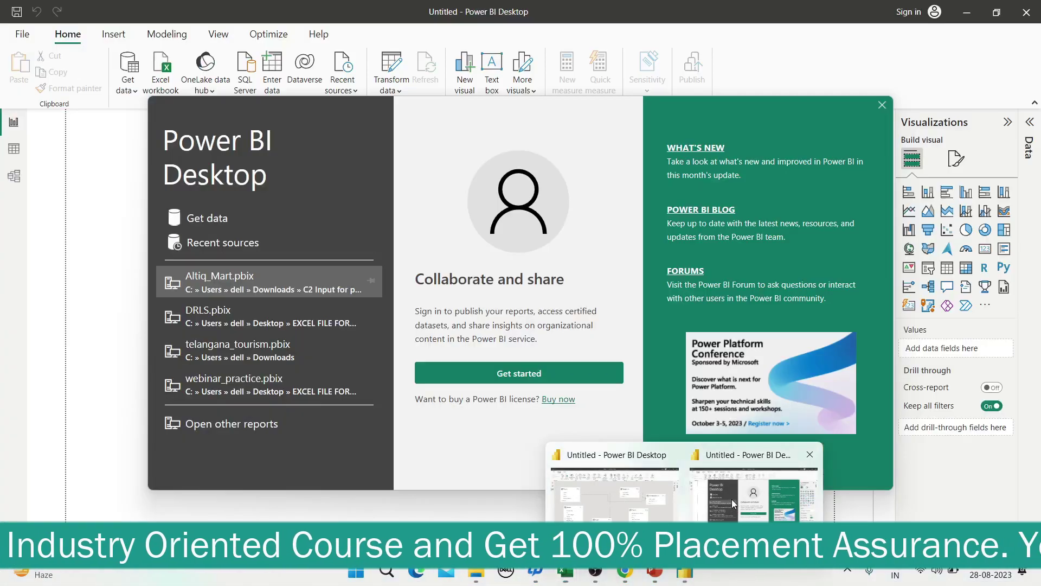
click(732, 503)
click(882, 105)
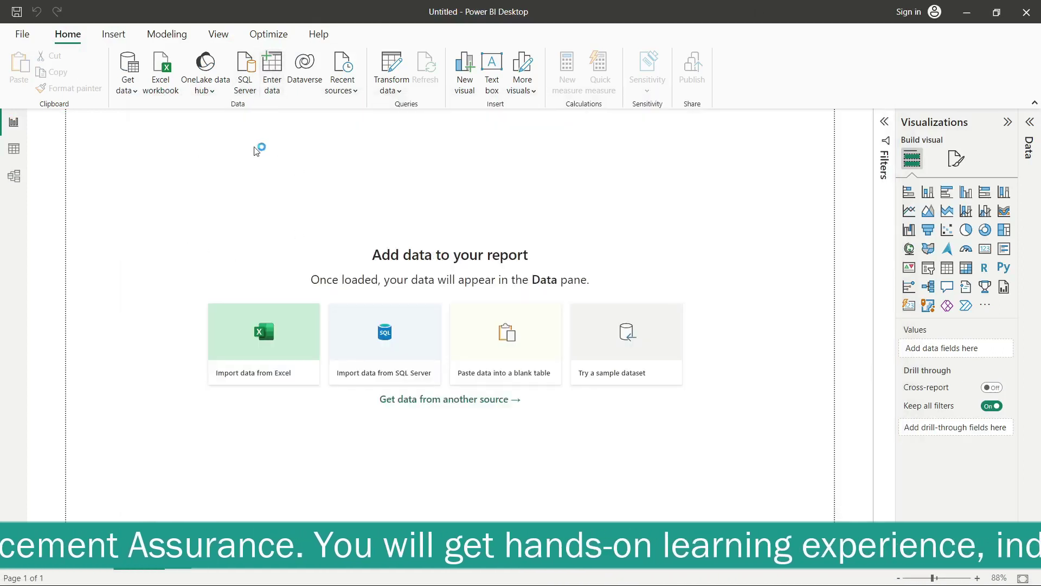
Enter a new three-column table from the copied employee data and load it under the default name Table
click(273, 95)
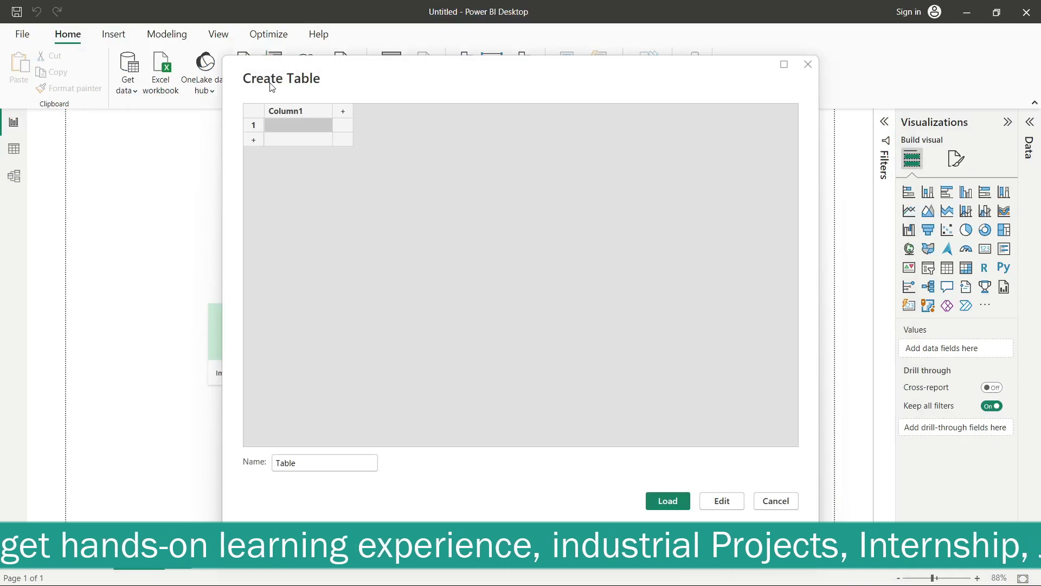
click(343, 115)
click(412, 114)
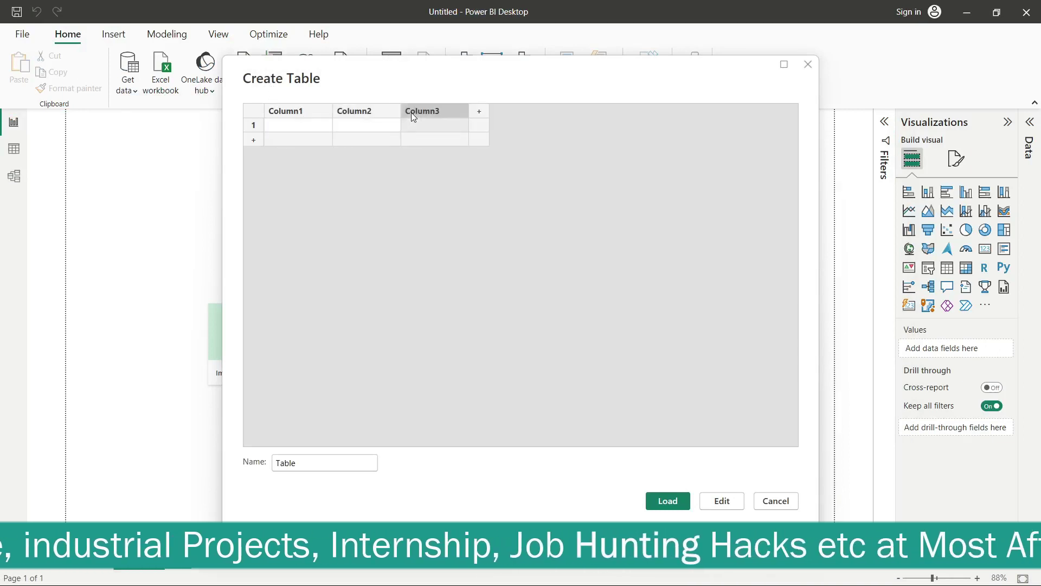
click(302, 130)
key(ctrl+v)
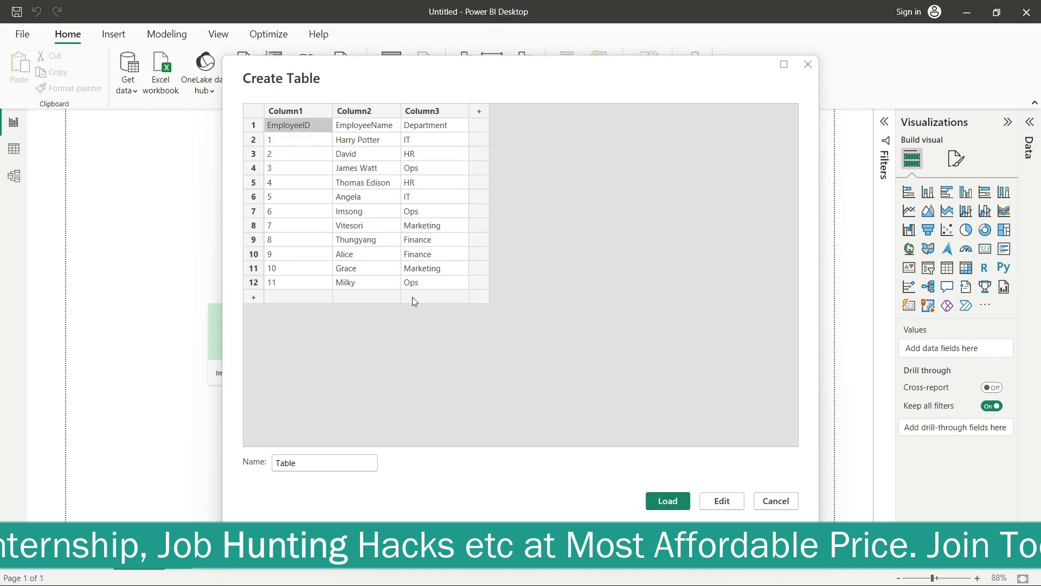
click(669, 501)
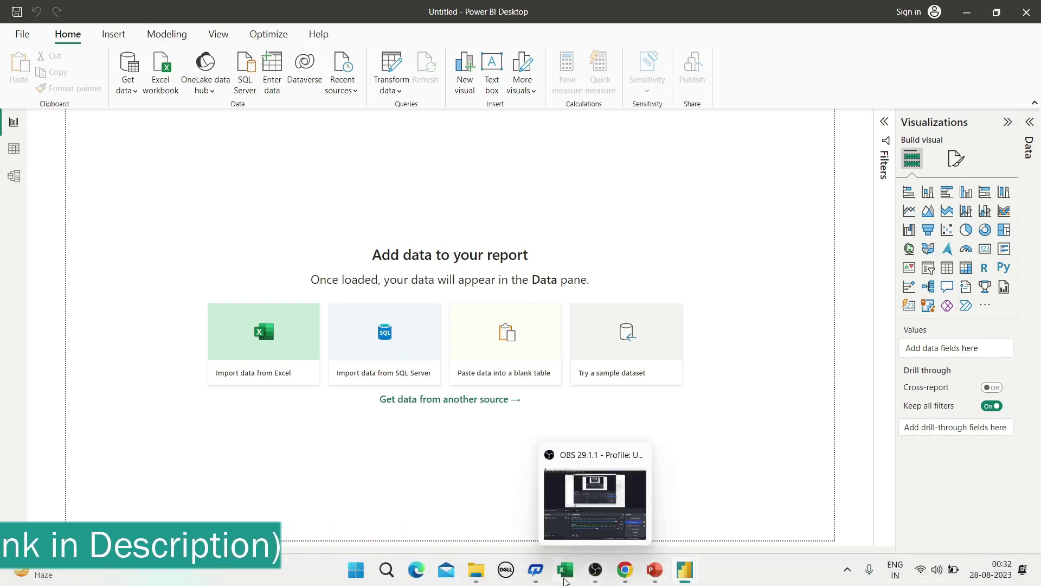
Copy the contact table E1:G12 from Book1 in Excel and return to the new Power BI Desktop report
click(494, 502)
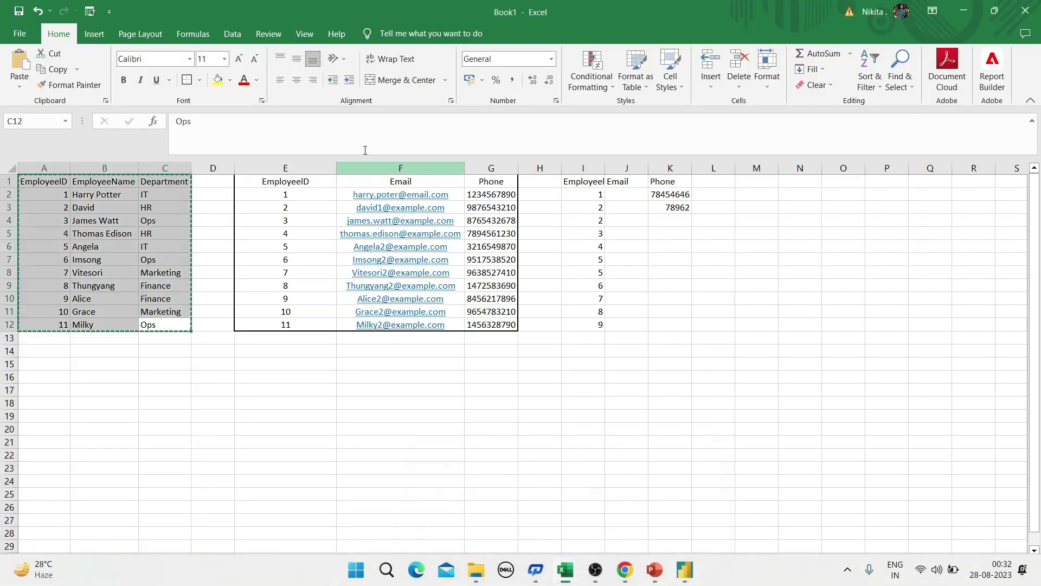
click(284, 182)
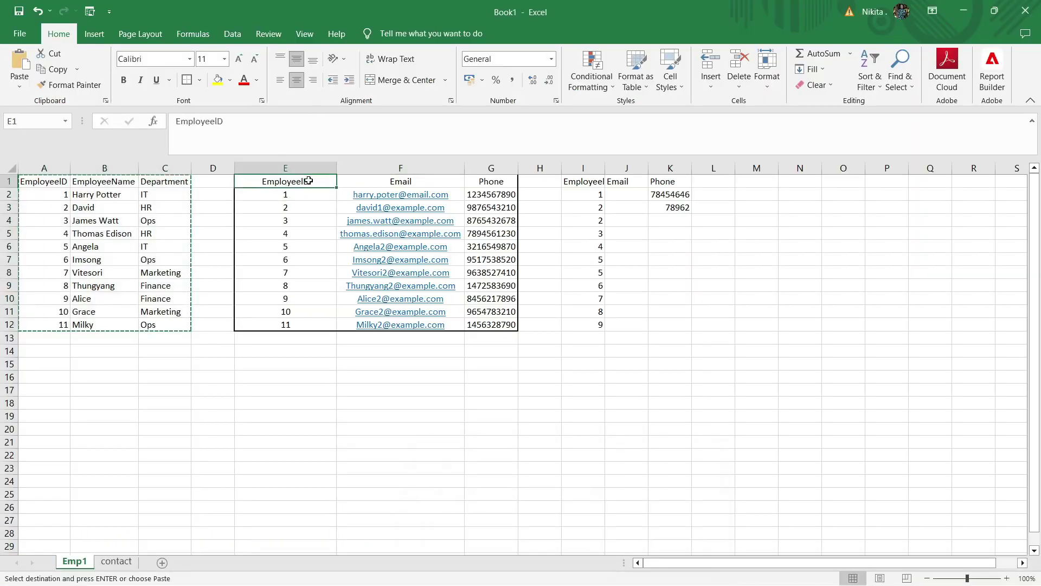
key(ctrl+a)
key(Escape)
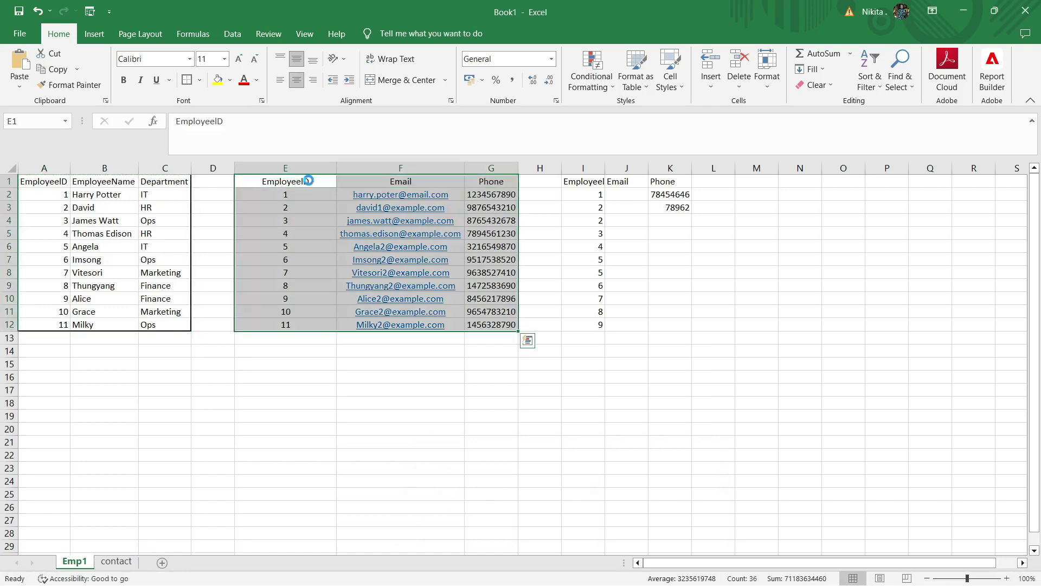
key(ctrl+c)
mouse_move(565, 569)
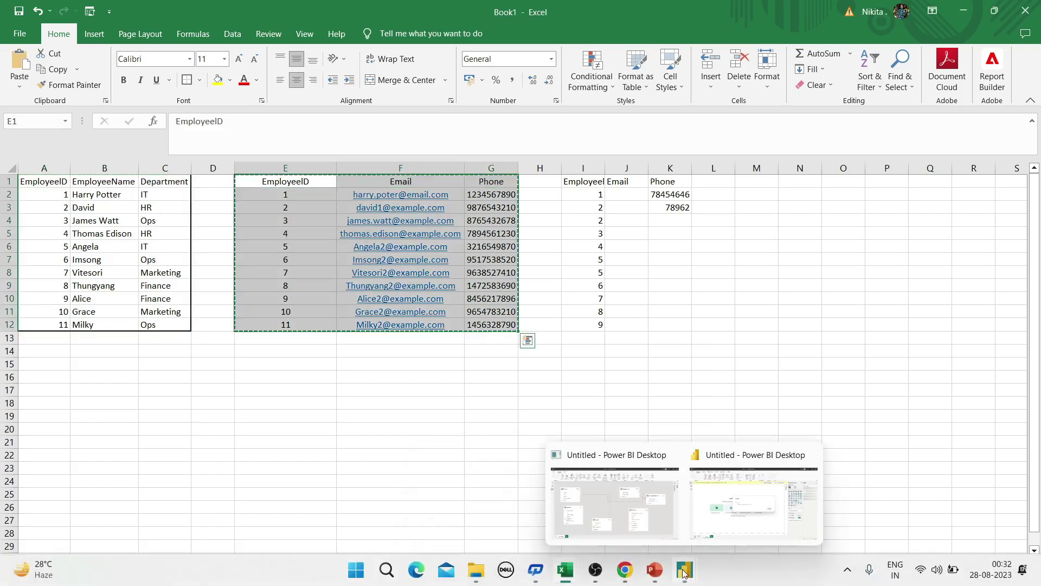
click(759, 493)
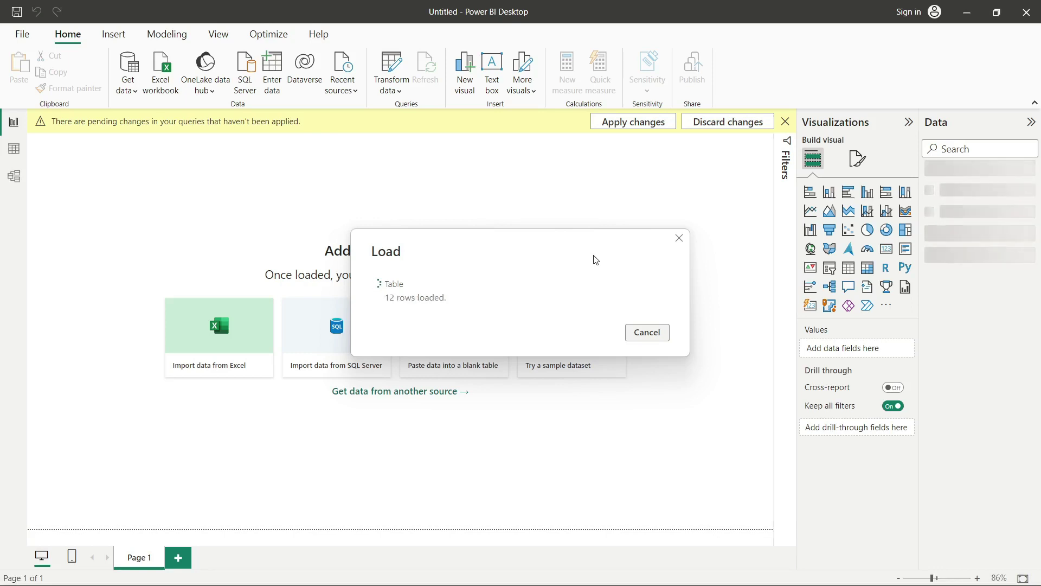
Enter another three-column table from the copied contact data and load it under the default name Table (2)
click(272, 65)
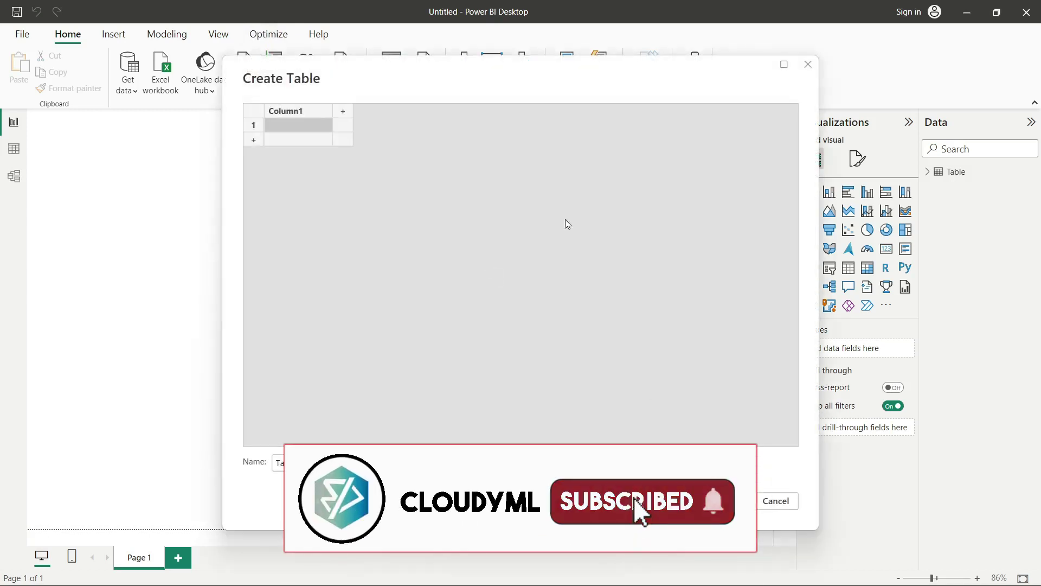
click(343, 111)
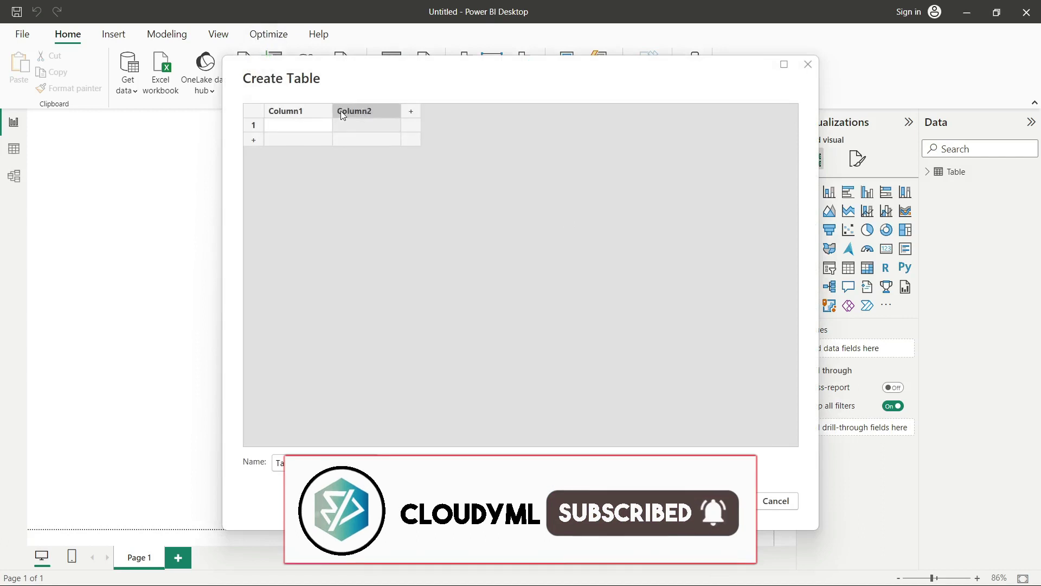
click(410, 111)
click(306, 125)
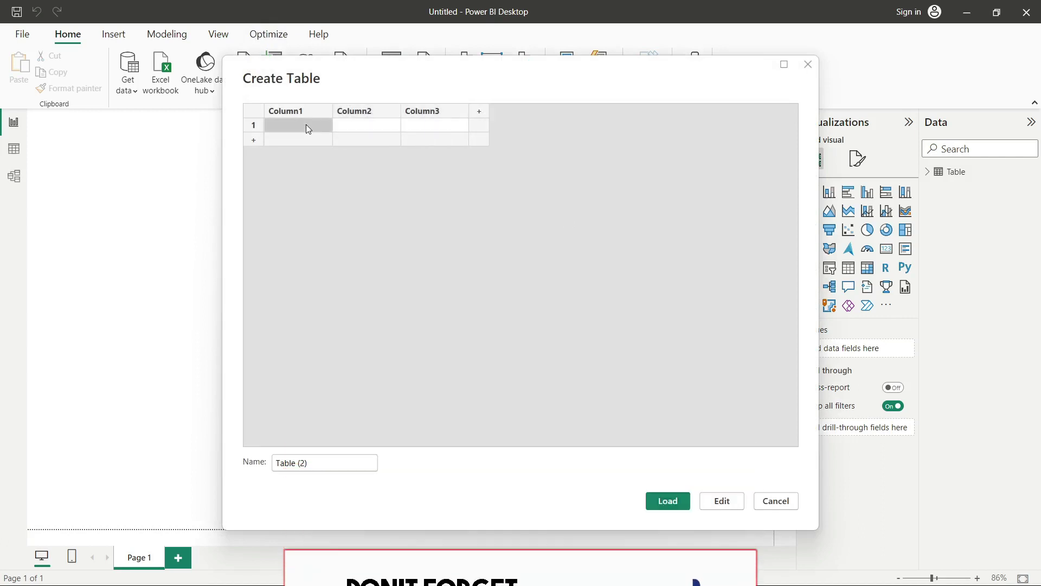
click(307, 116)
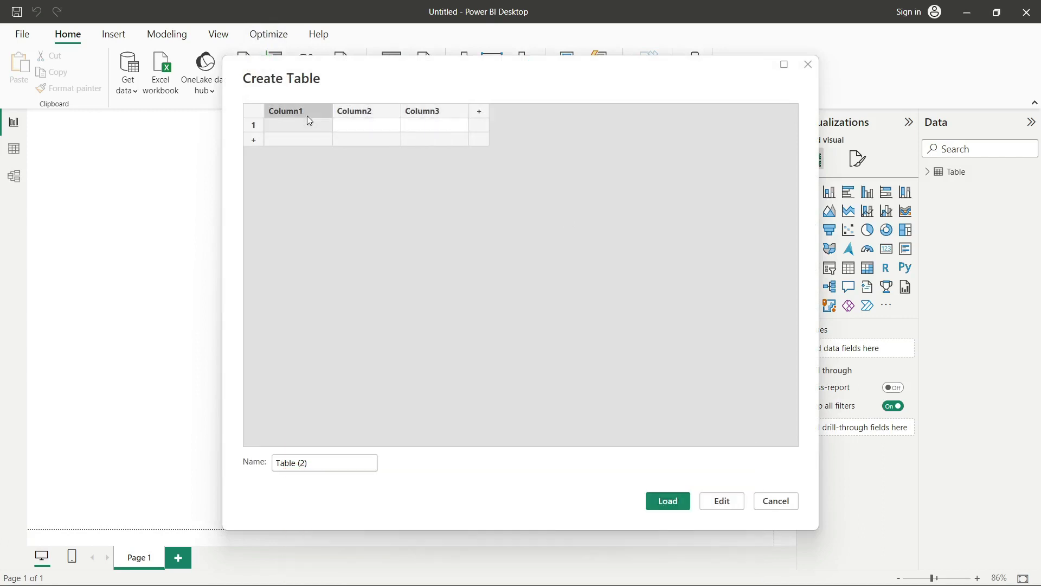
key(ctrl+v)
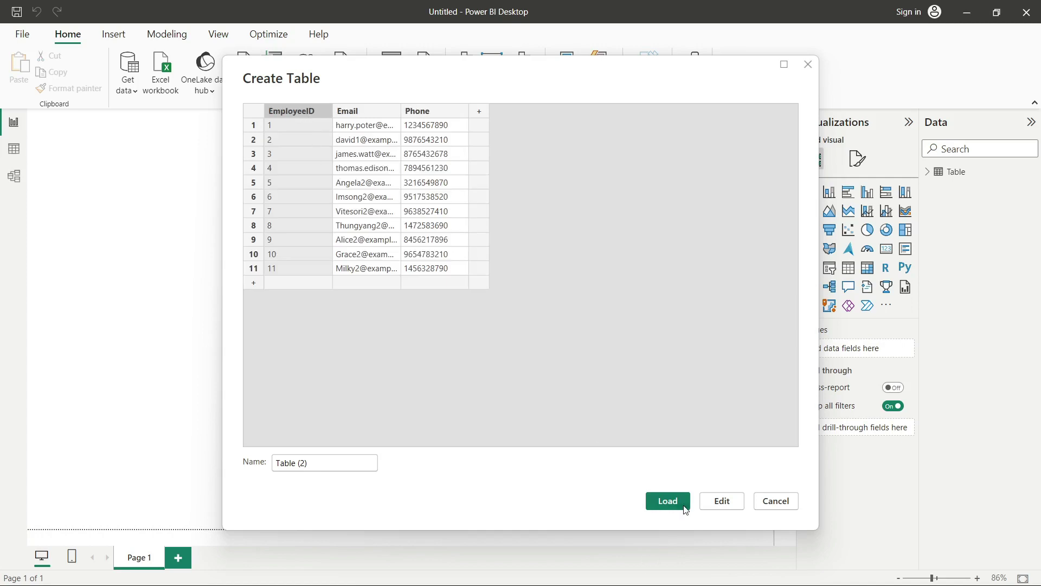
click(664, 499)
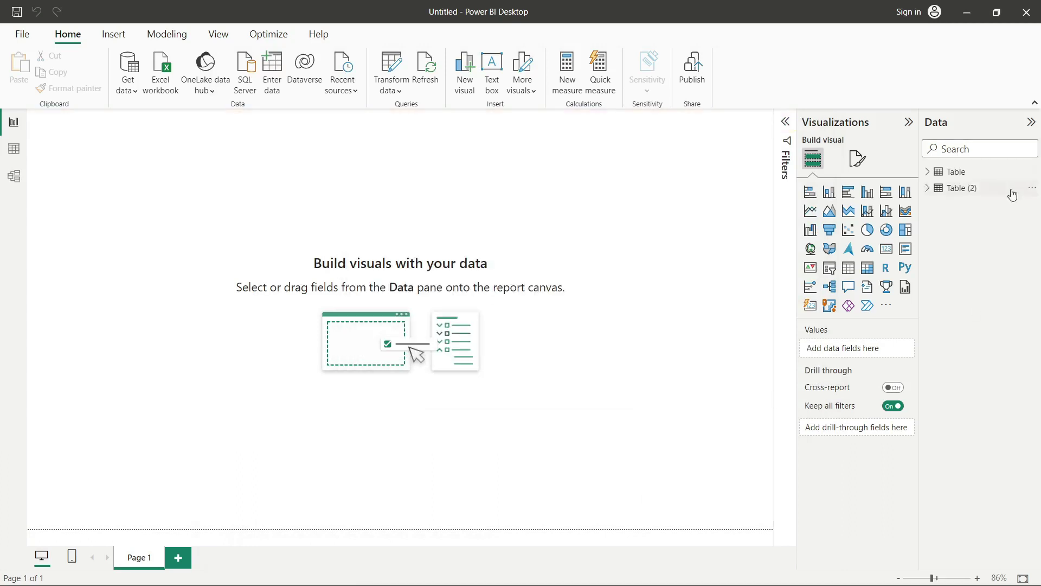
Examine the fields and rows of Table and Table (2) in the model diagram and the table data view
click(929, 188)
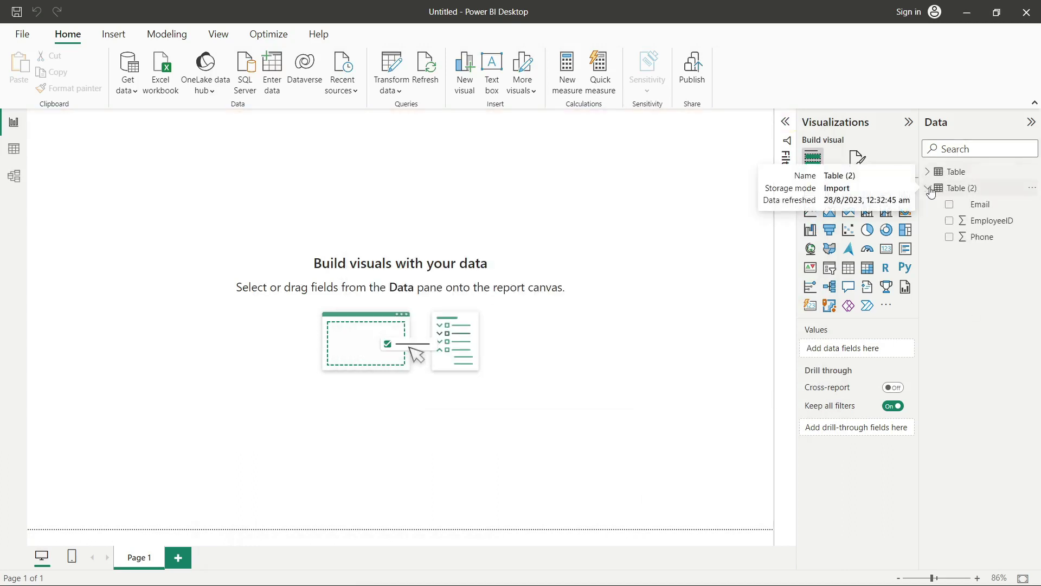
click(21, 176)
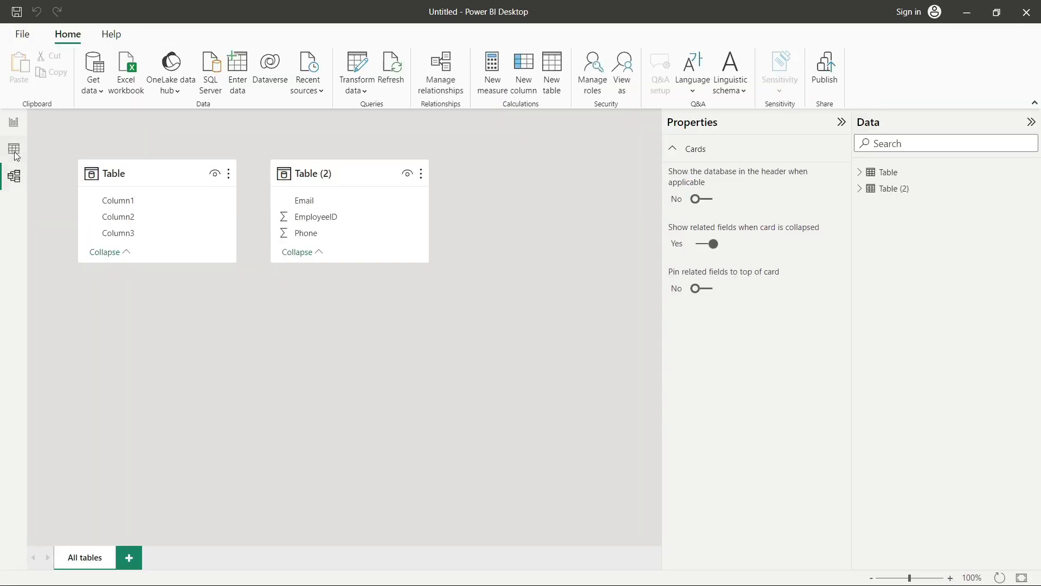
click(14, 150)
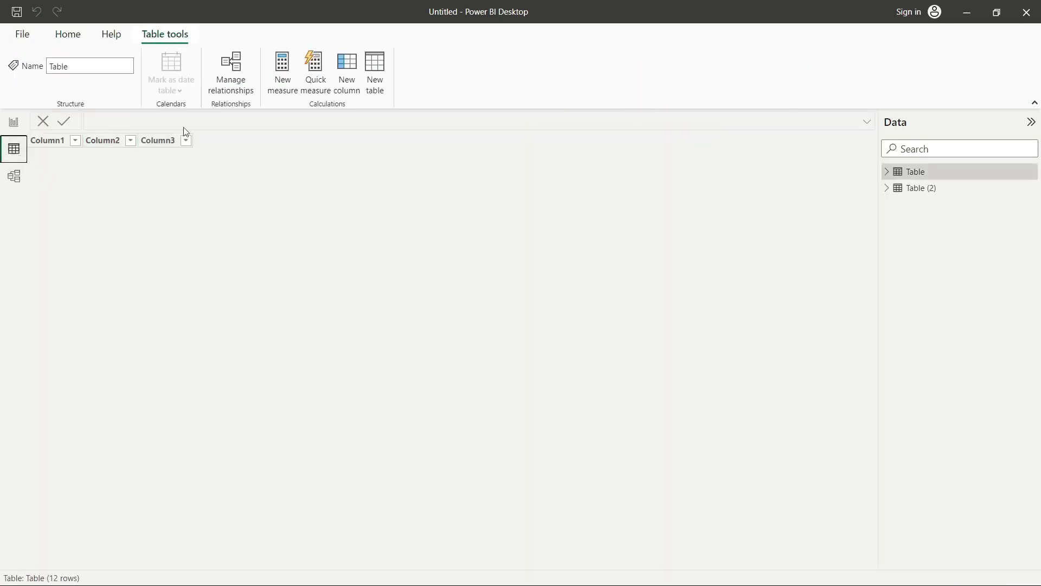
click(888, 189)
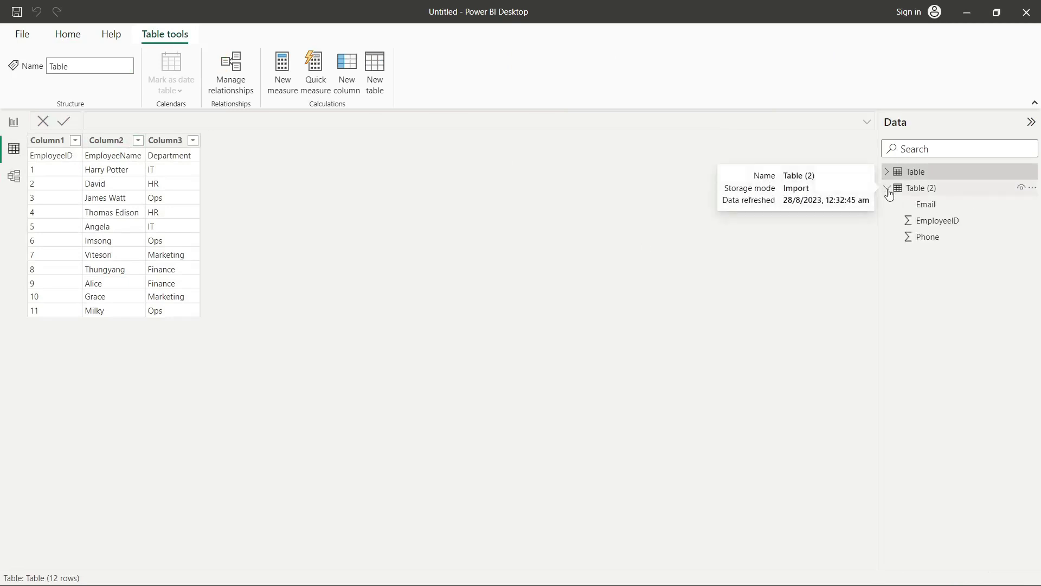
click(919, 188)
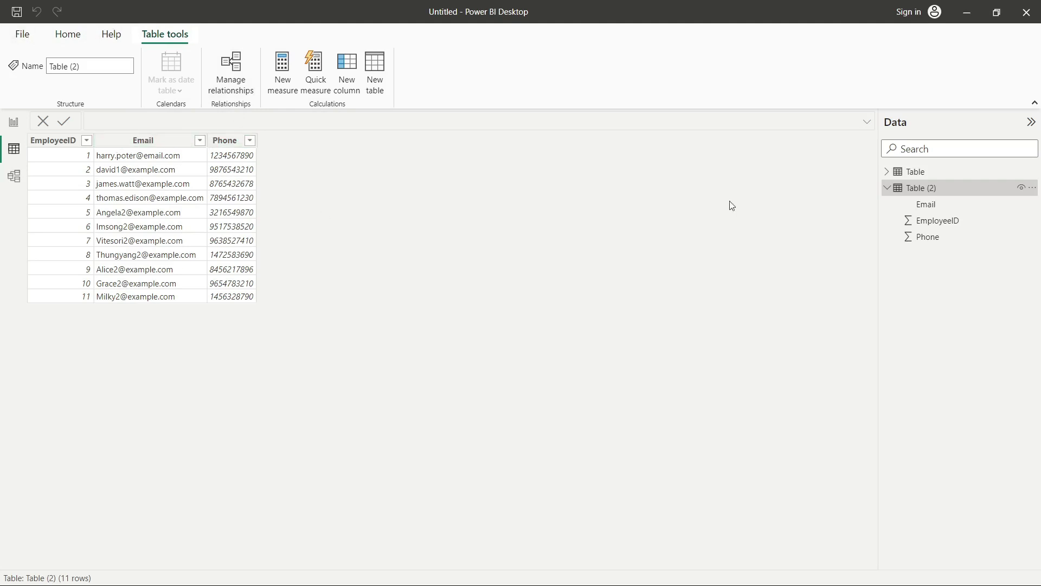
click(911, 172)
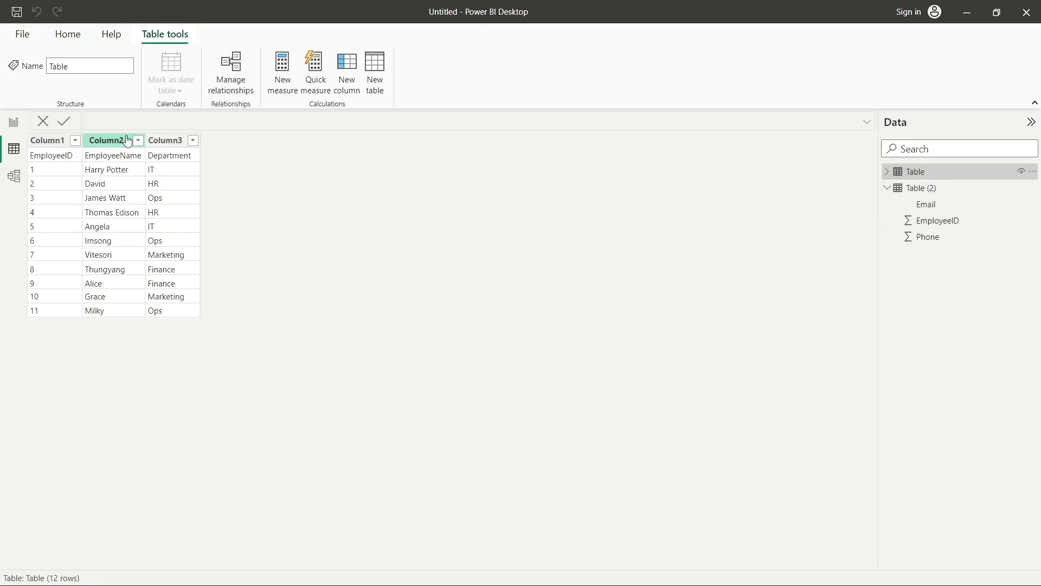
Promote the first row of Table to column headers in Power Query Editor, then close the editor and apply the changes
click(13, 122)
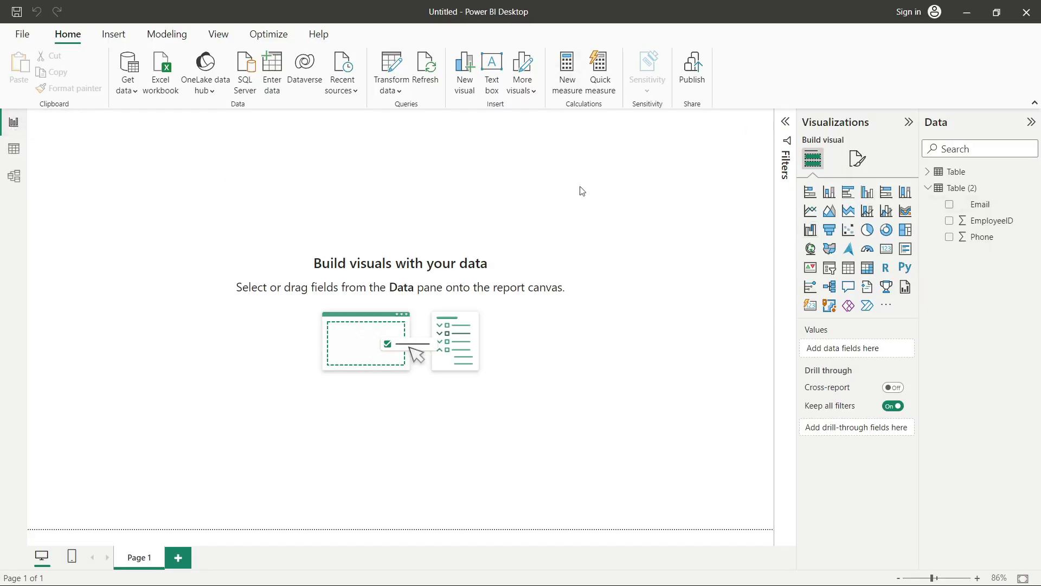
click(389, 96)
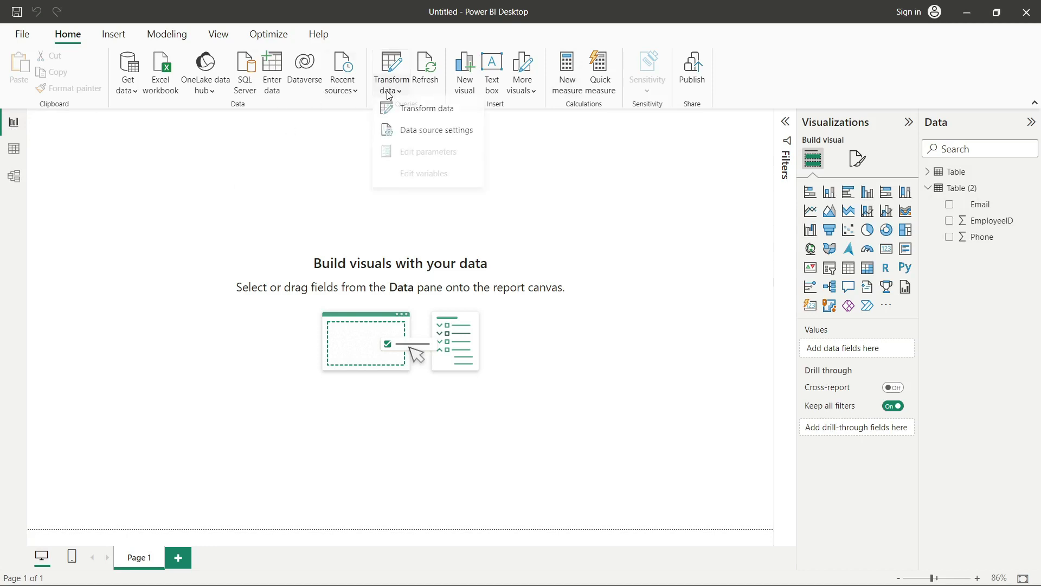
click(444, 122)
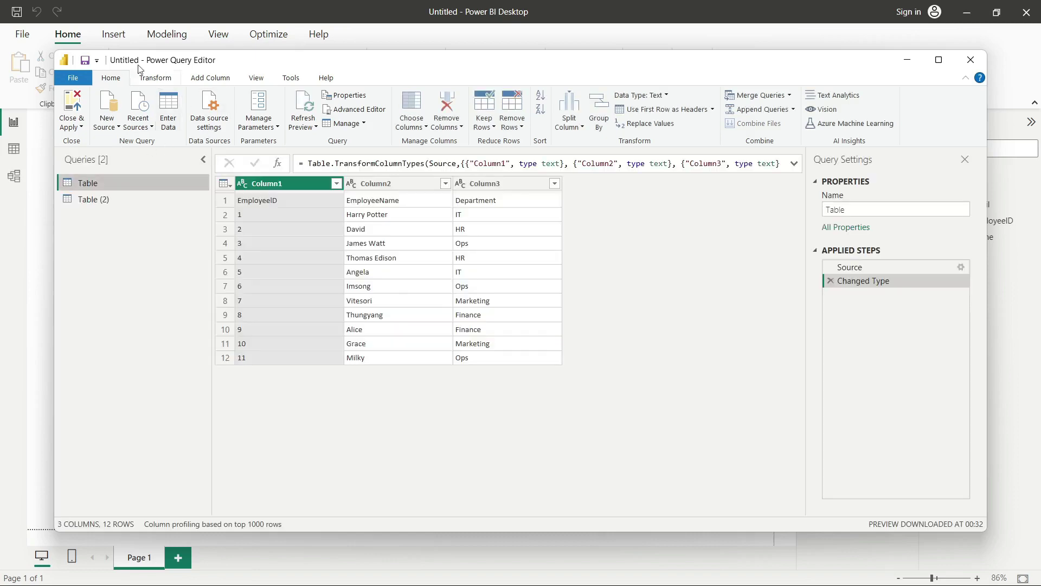
click(158, 78)
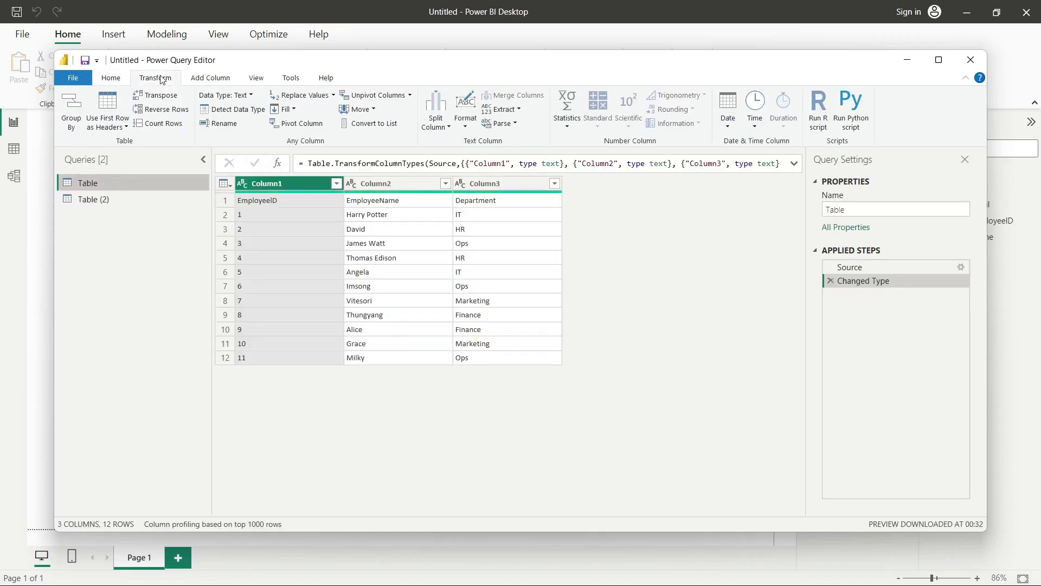
click(110, 130)
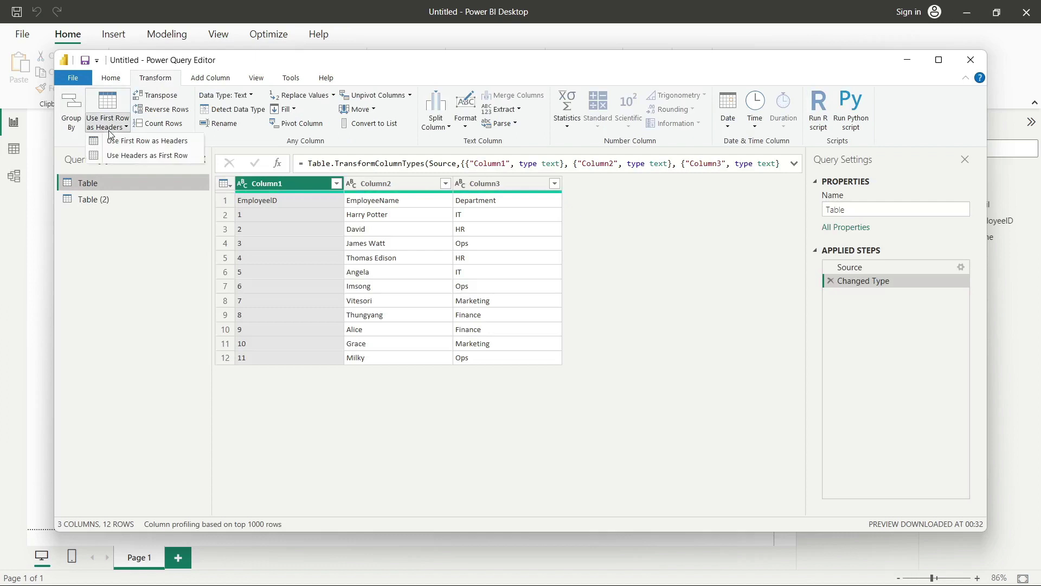
click(144, 141)
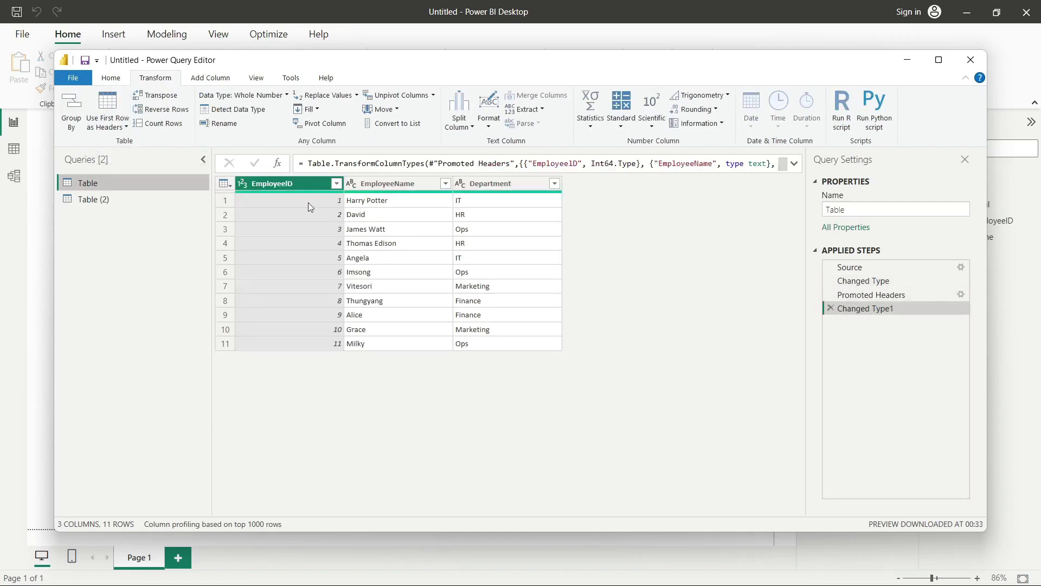
click(110, 78)
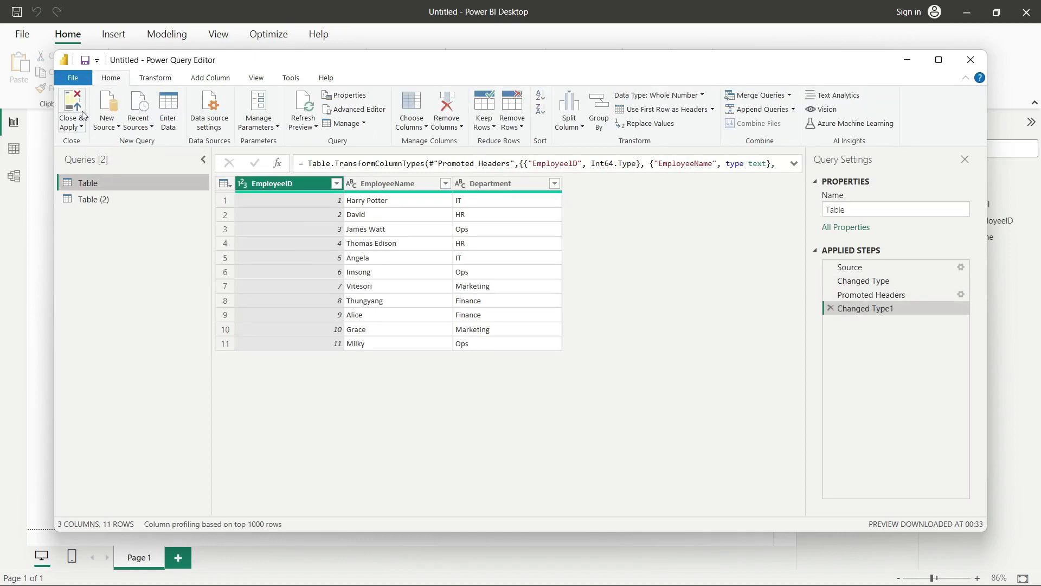
click(76, 127)
click(95, 142)
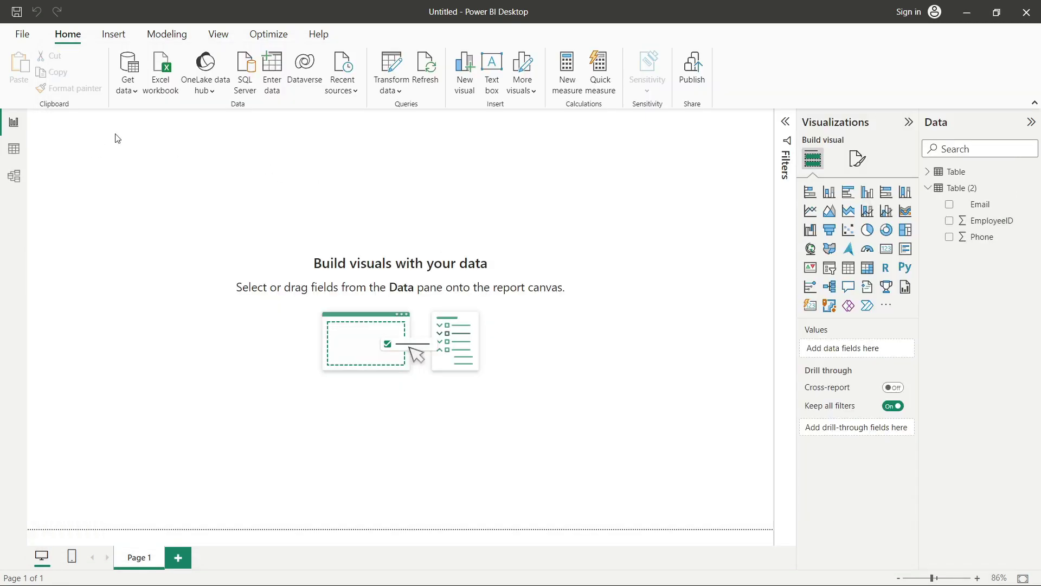
Show the model diagram and move the Table (2) card farther away from Table to expose their relationship line
click(15, 187)
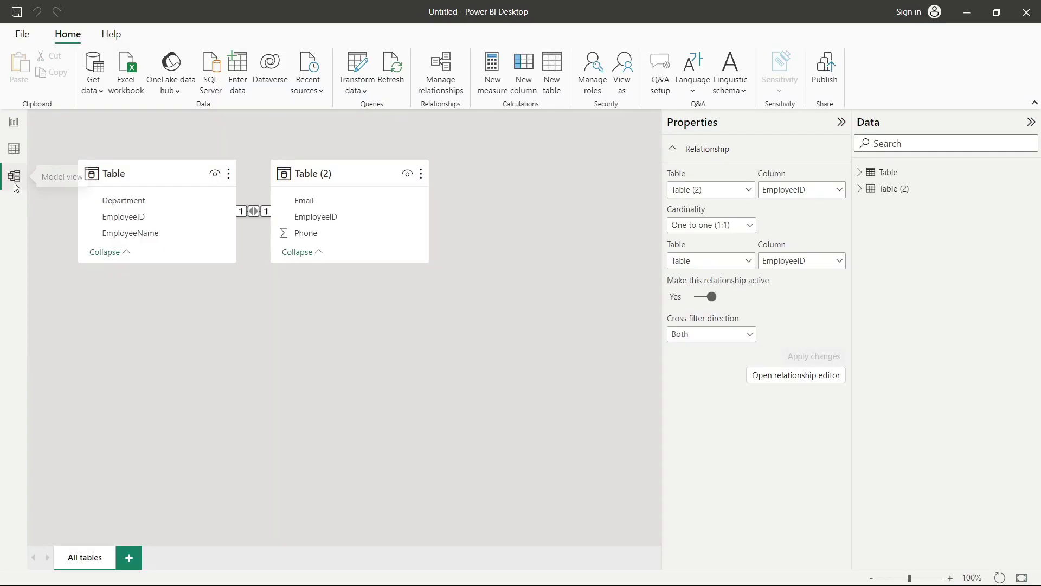
drag(378, 182, 476, 186)
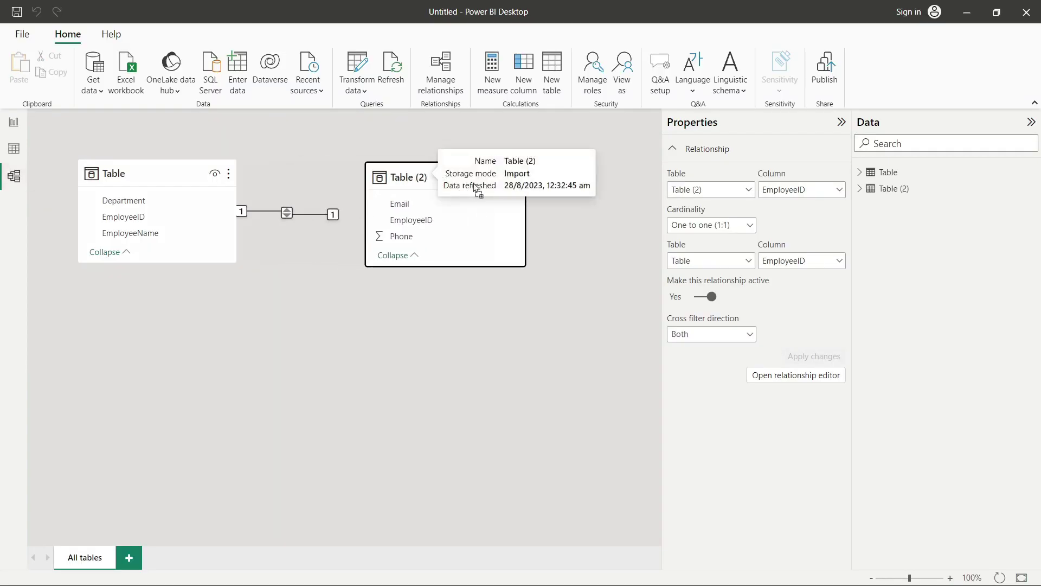